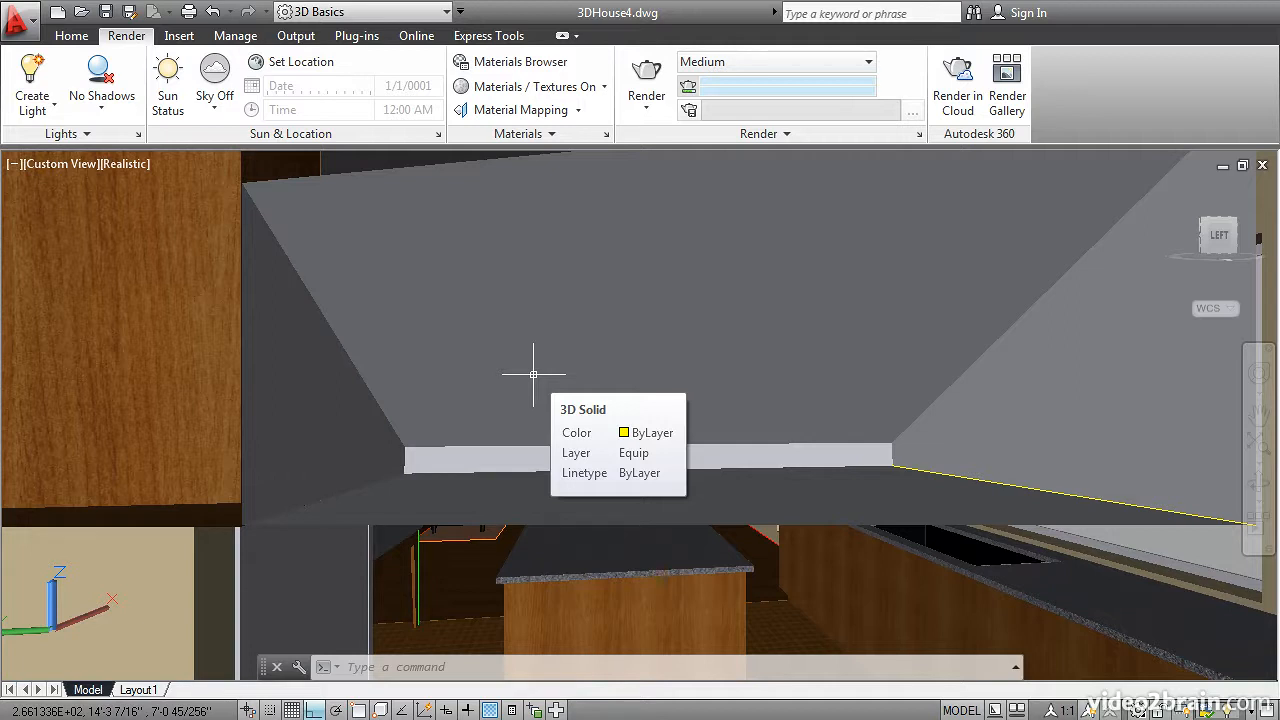
Step: Restore the saved View from Kitchen model view in the viewport
{"action": "type", "text": "v"}
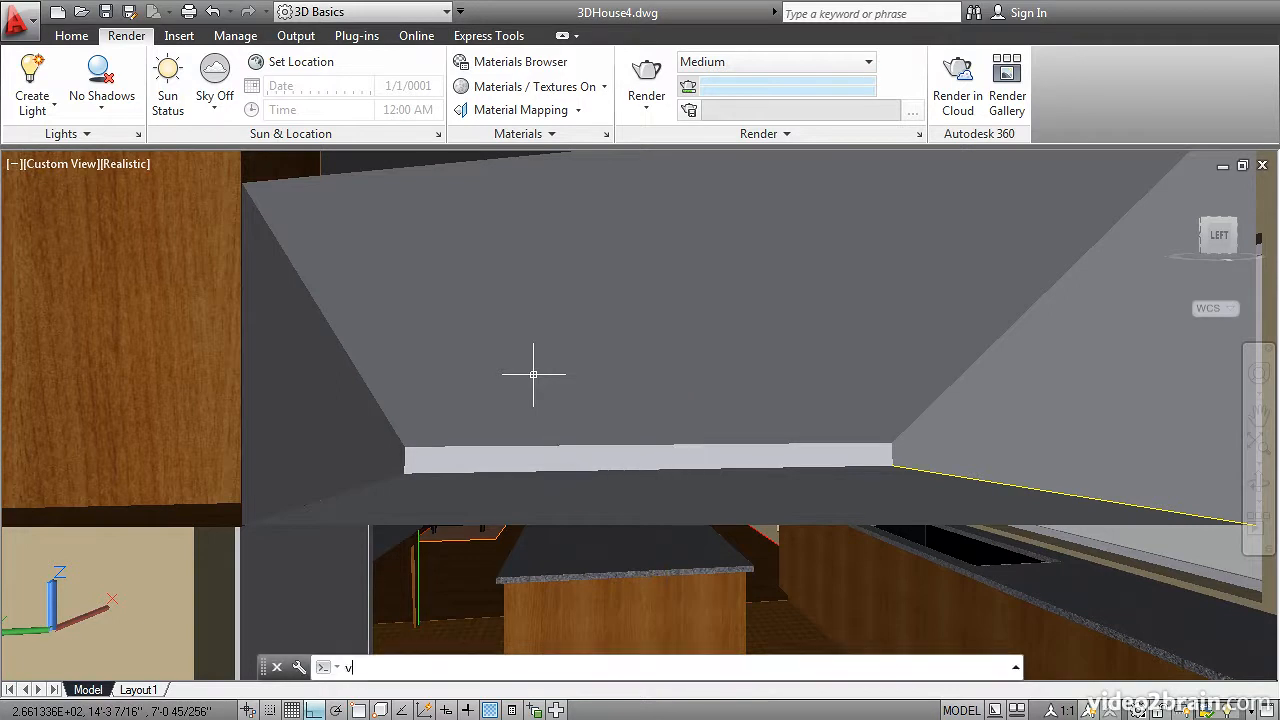
{"action": "key", "text": "Return"}
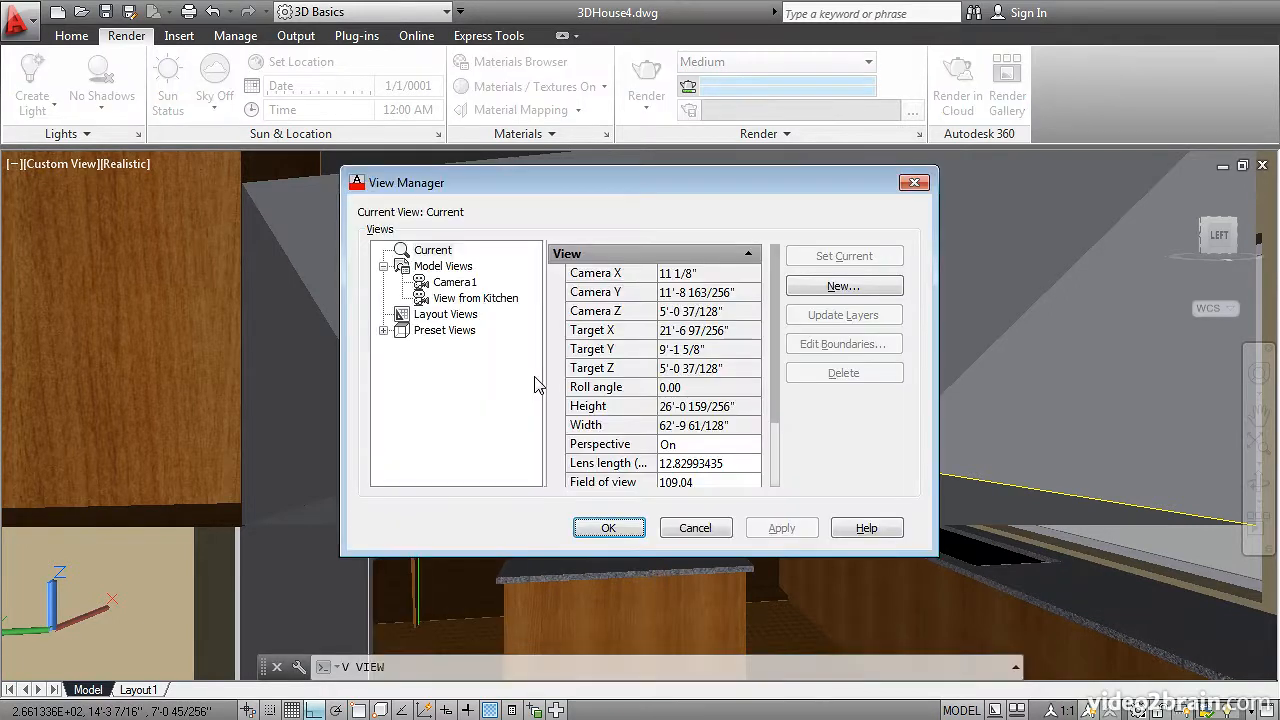
{"action": "left_click", "coordinate": [475, 298]}
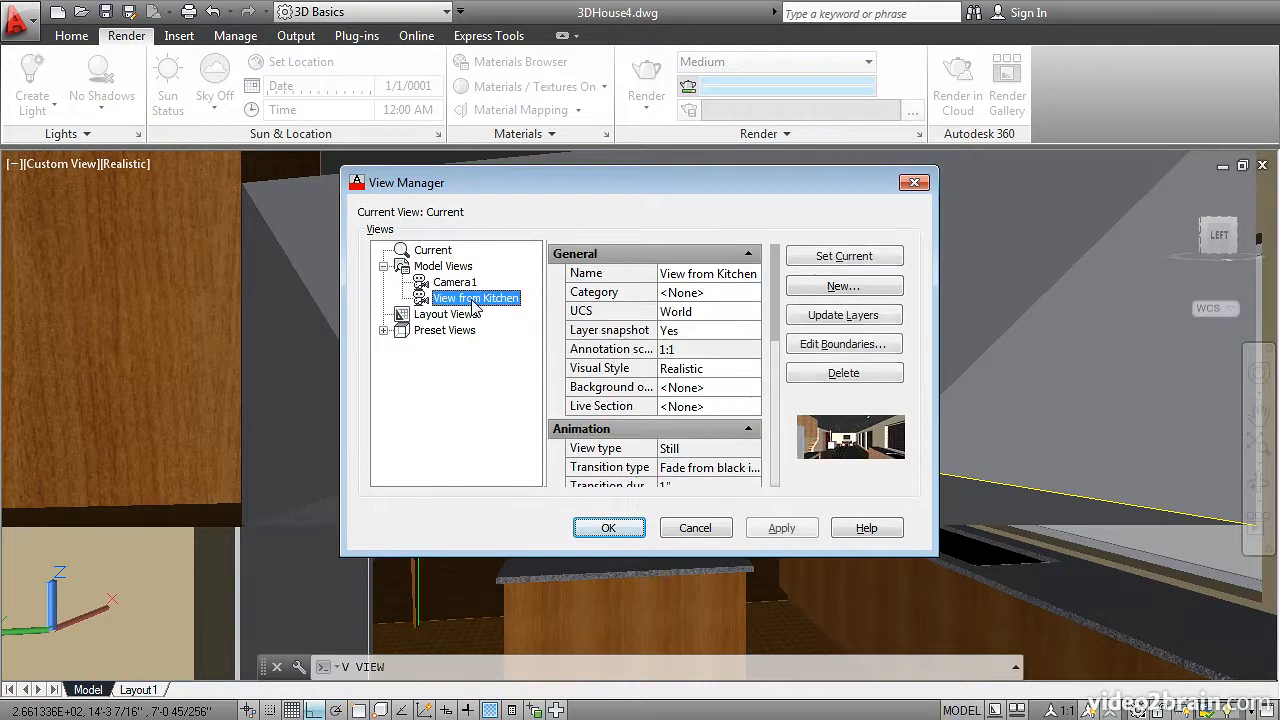
{"action": "left_click", "coordinate": [584, 530]}
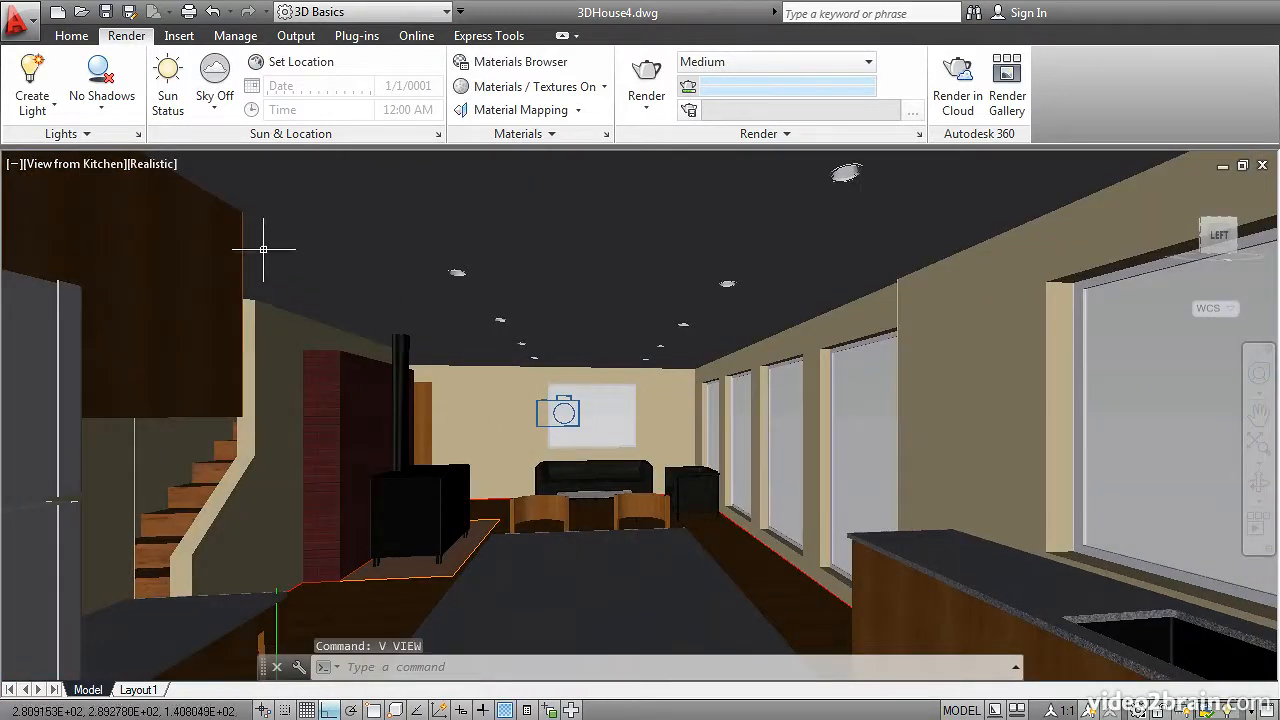
Step: Turn on the sun for the current viewport and turn off the default lighting
{"action": "left_click", "coordinate": [168, 78]}
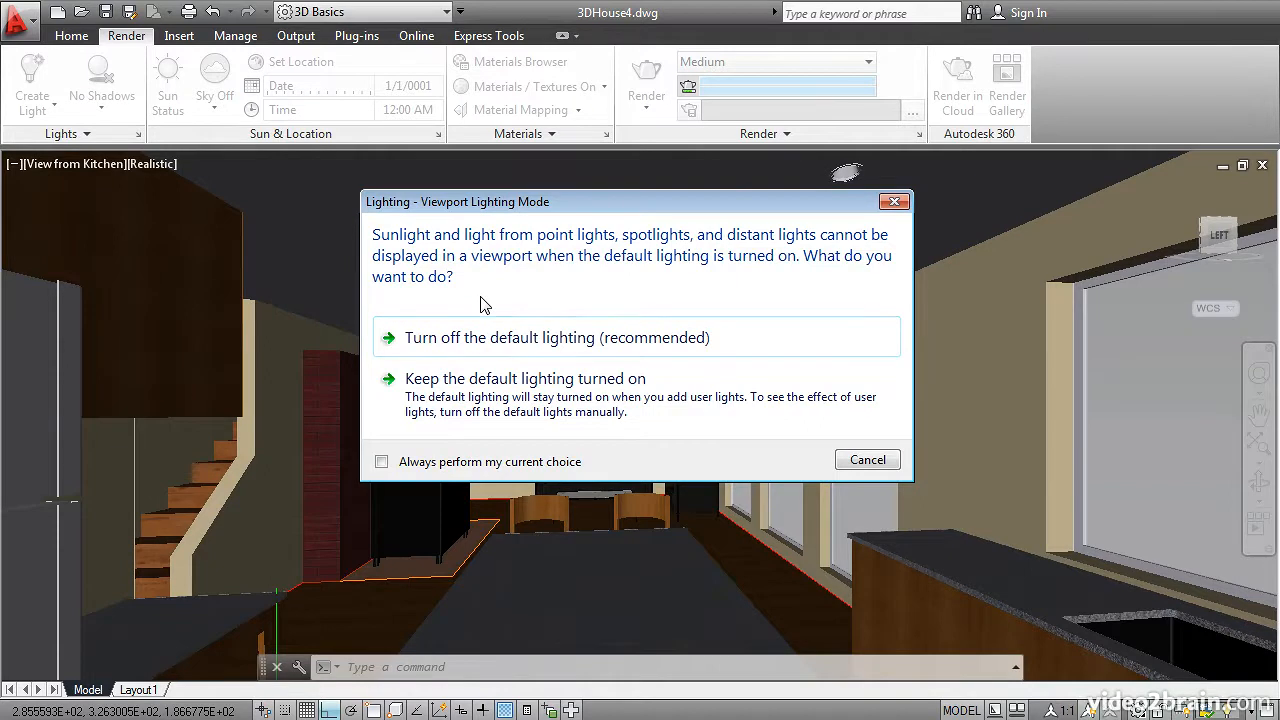
{"action": "left_click", "coordinate": [513, 343]}
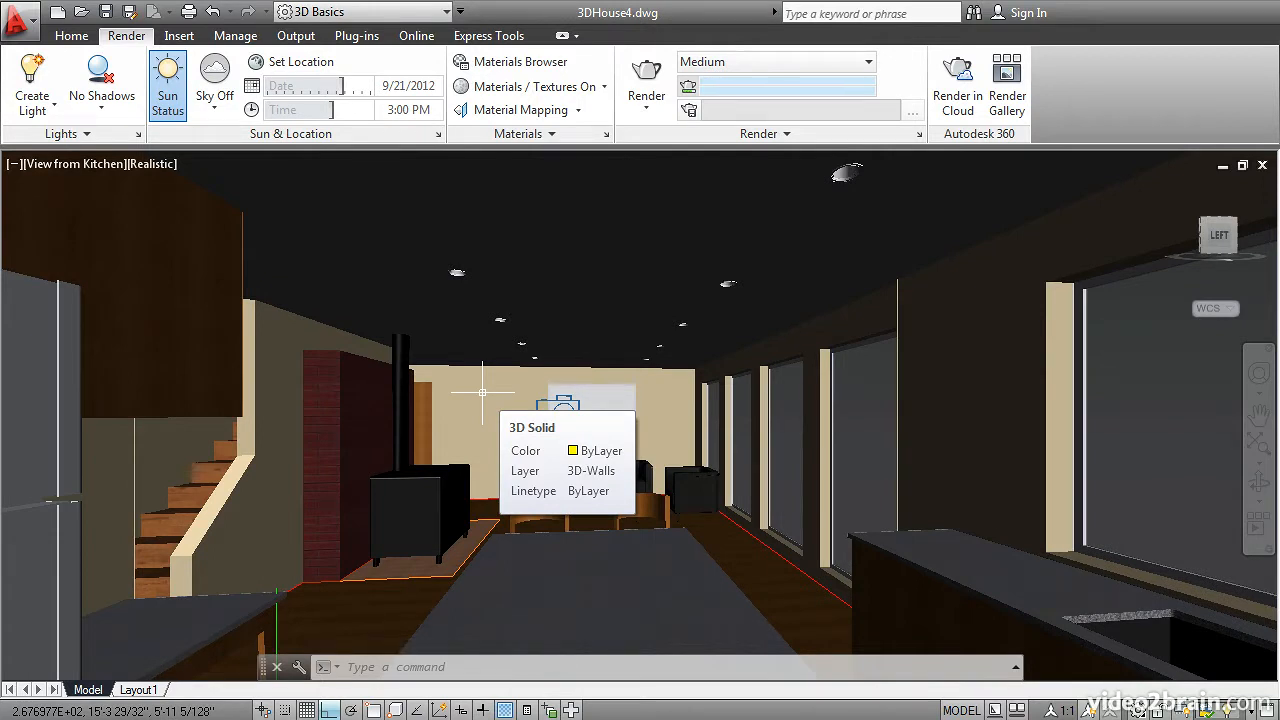
Step: Set the drawing's geographic location to Victoria, BC Canada using the North America map, and accept the updated time zone
{"action": "left_click", "coordinate": [296, 66]}
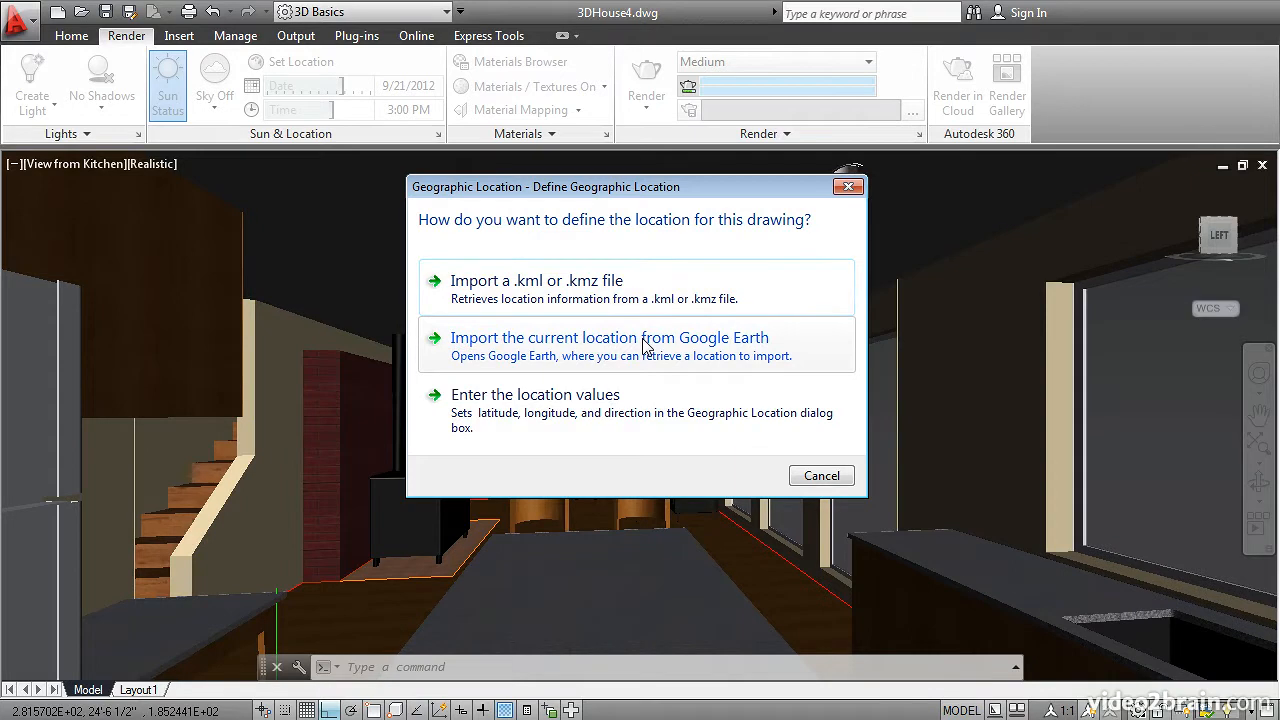
{"action": "left_click", "coordinate": [560, 404]}
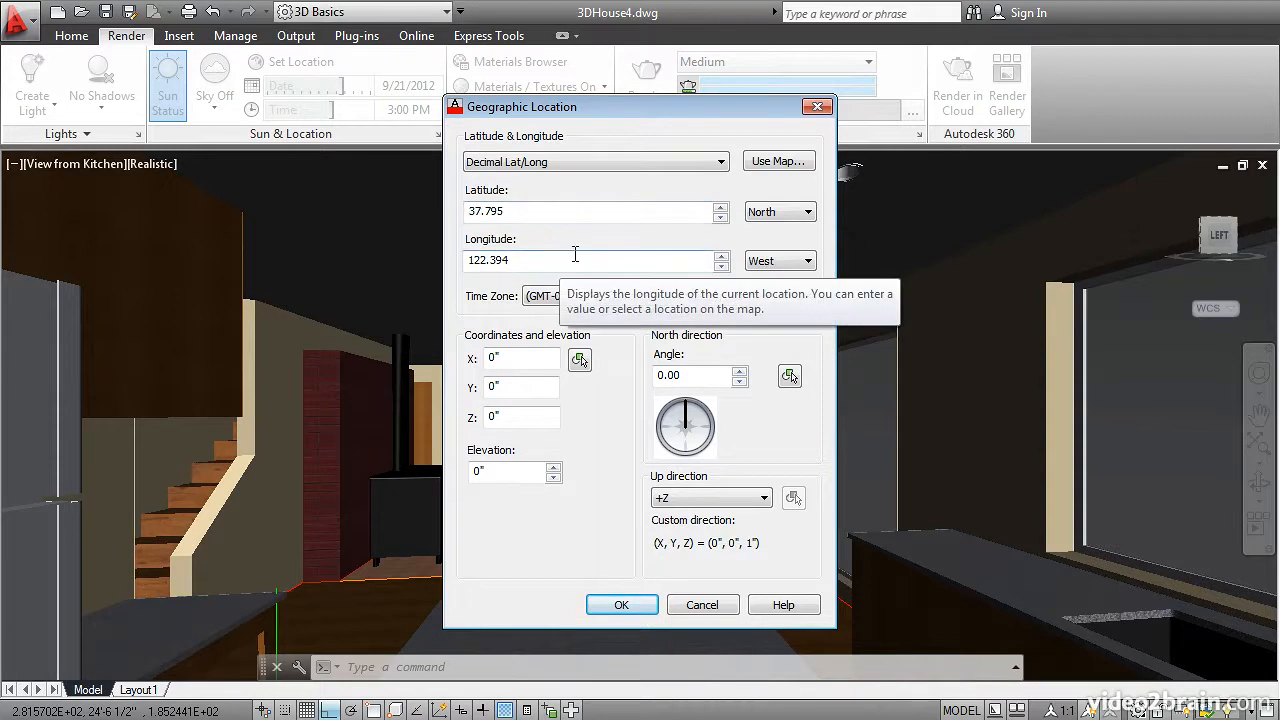
{"action": "left_click", "coordinate": [766, 164]}
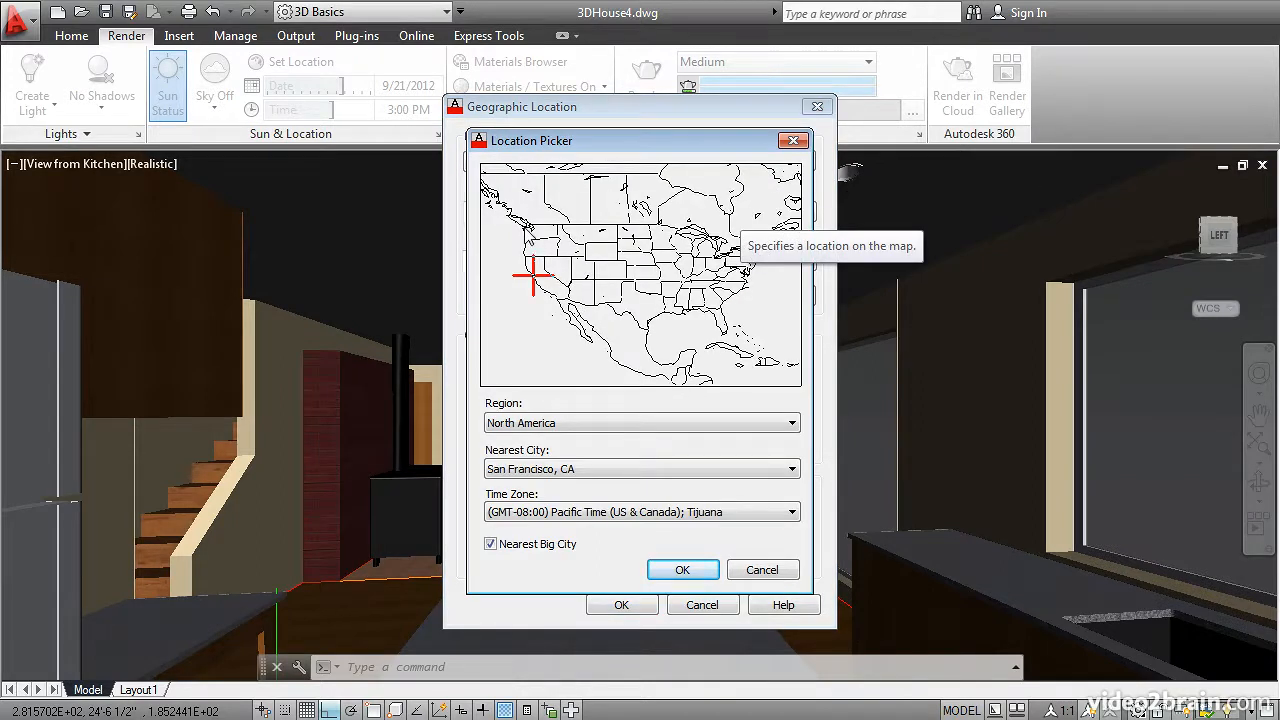
{"action": "left_click", "coordinate": [528, 226]}
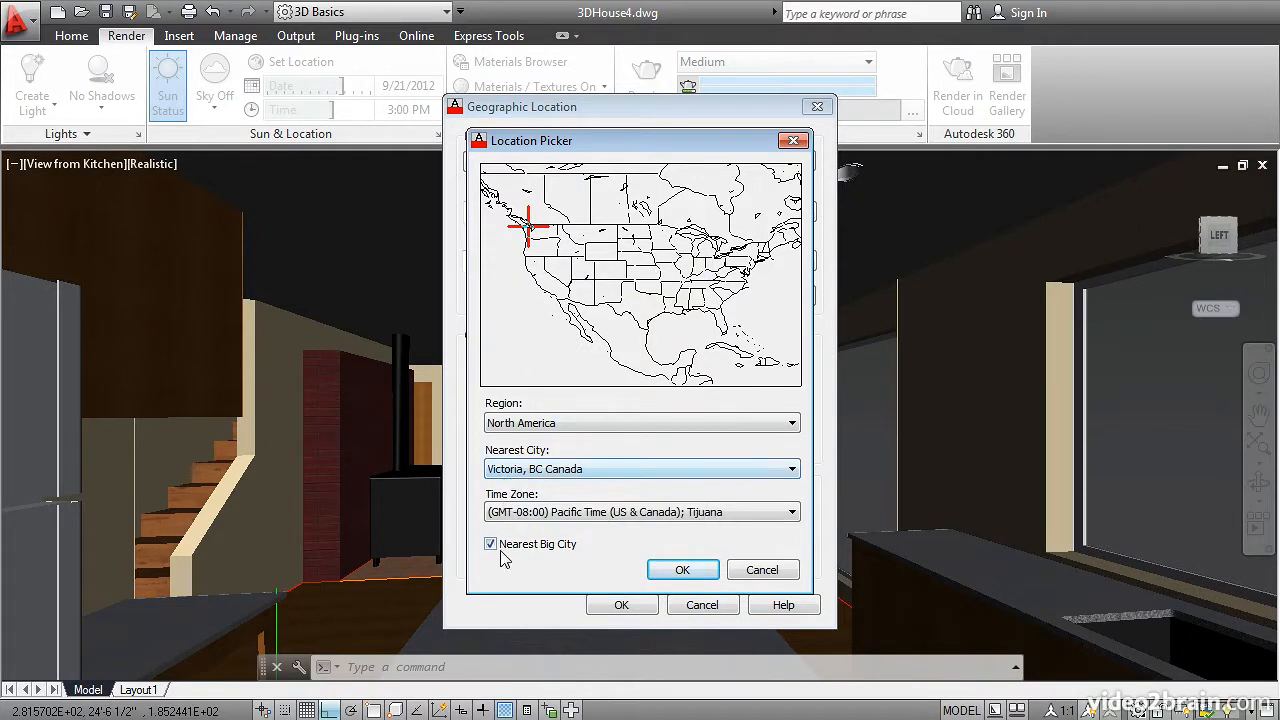
{"action": "left_click", "coordinate": [672, 579]}
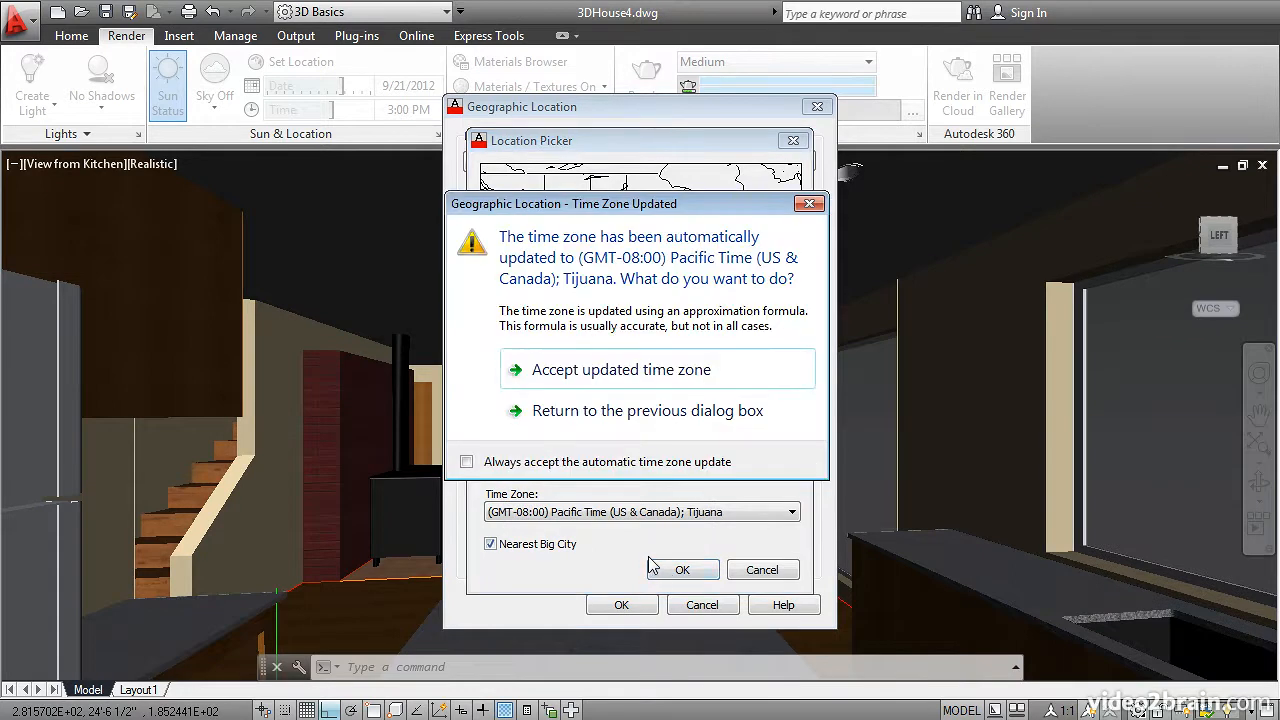
{"action": "left_click", "coordinate": [557, 377]}
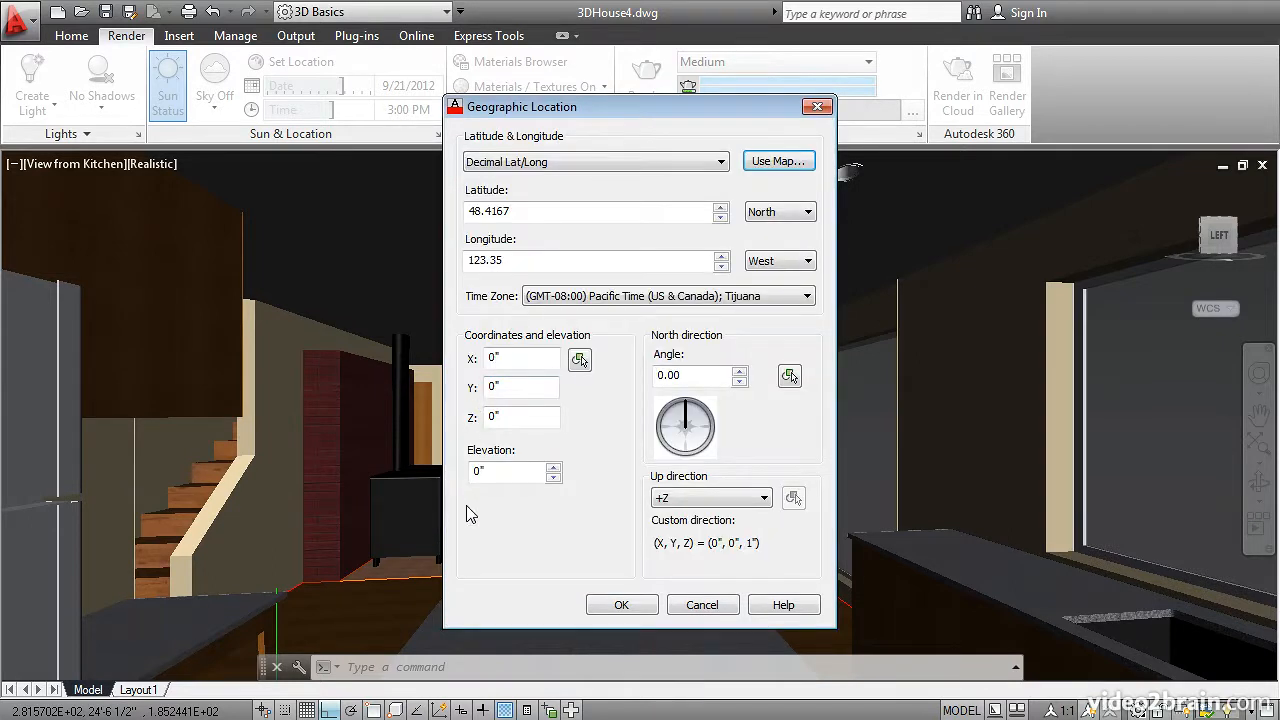
{"action": "left_click", "coordinate": [620, 606]}
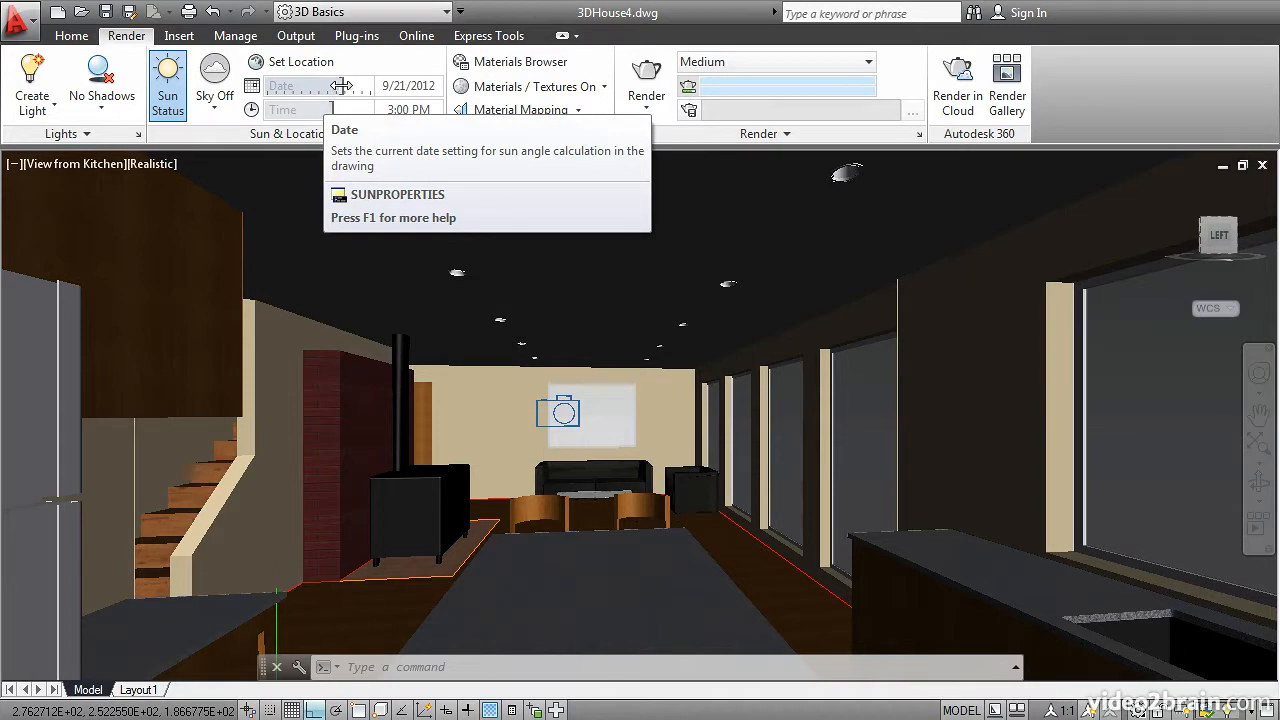
Step: Set the sun to 6/21/2012 at 3:37 PM and enable the sky background and illumination
{"action": "mouse_move", "coordinate": [337, 86]}
{"action": "left_mouse_down"}
{"action": "mouse_move", "coordinate": [302, 88]}
{"action": "mouse_move", "coordinate": [313, 113]}
{"action": "mouse_move", "coordinate": [336, 111]}
{"action": "left_mouse_up"}
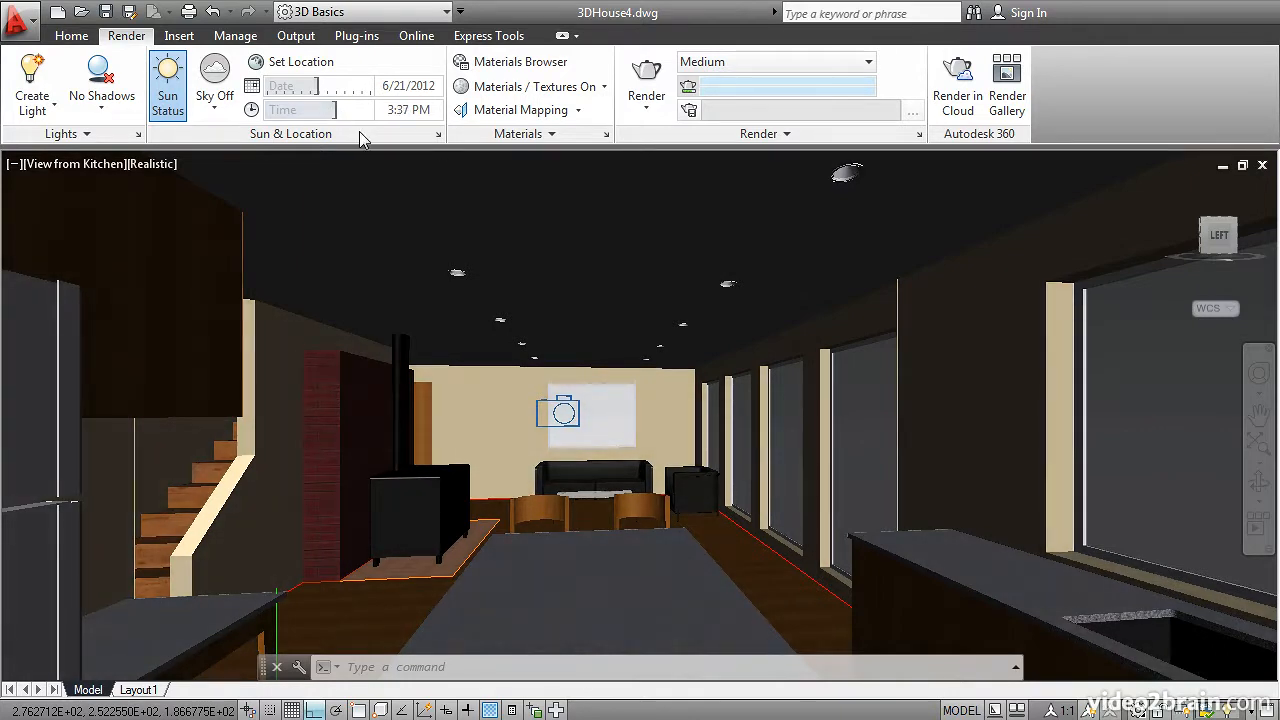
{"action": "left_click", "coordinate": [216, 111]}
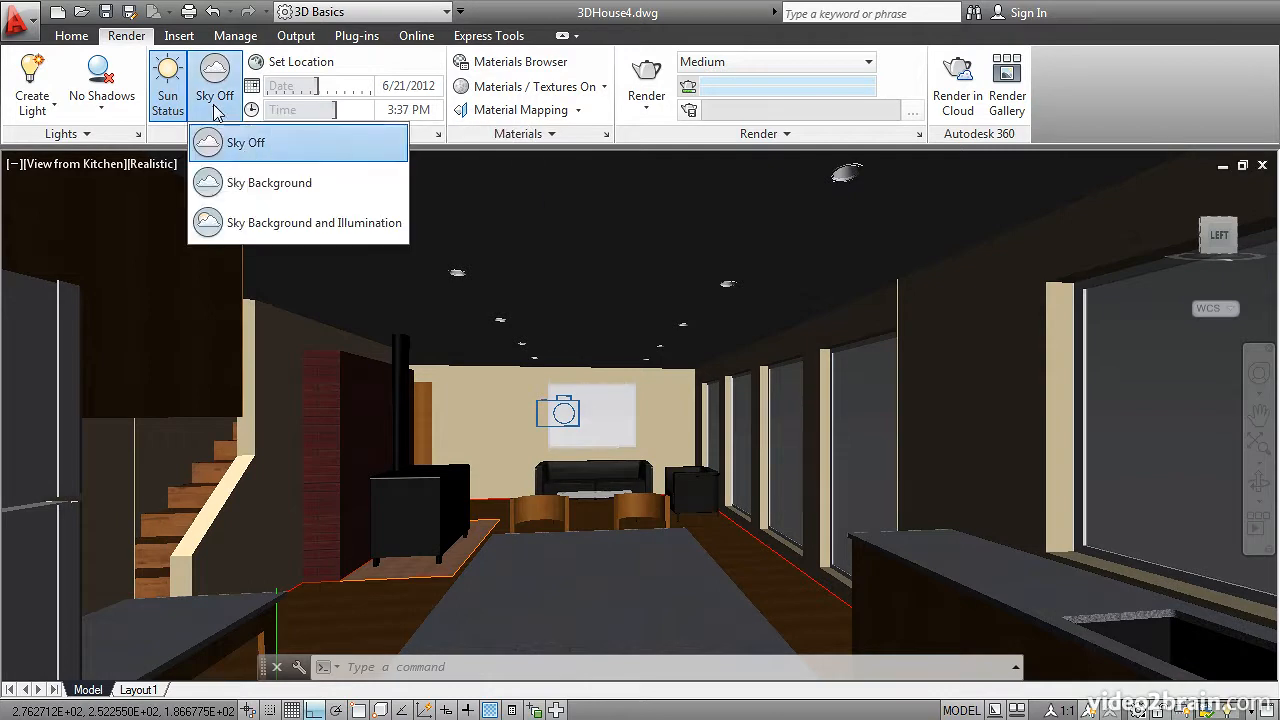
{"action": "left_click", "coordinate": [266, 224]}
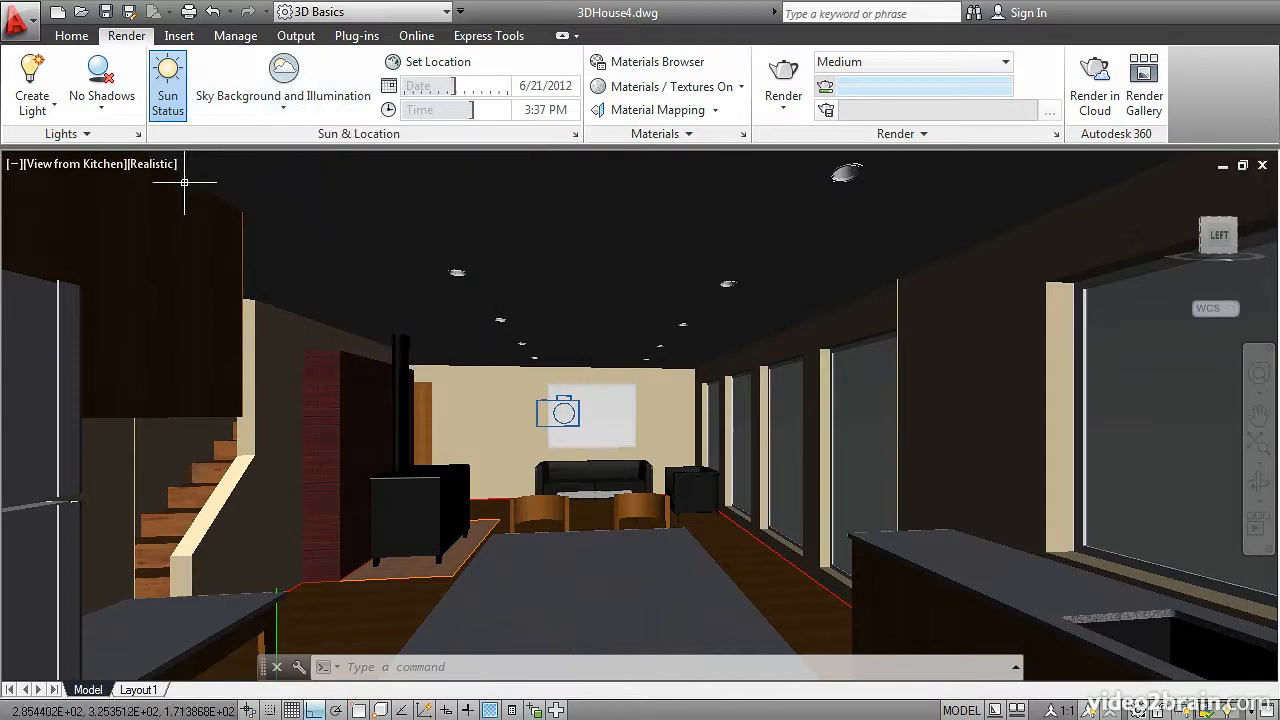
Step: Turn on full shadows for the kitchen viewport
{"action": "left_click", "coordinate": [118, 108]}
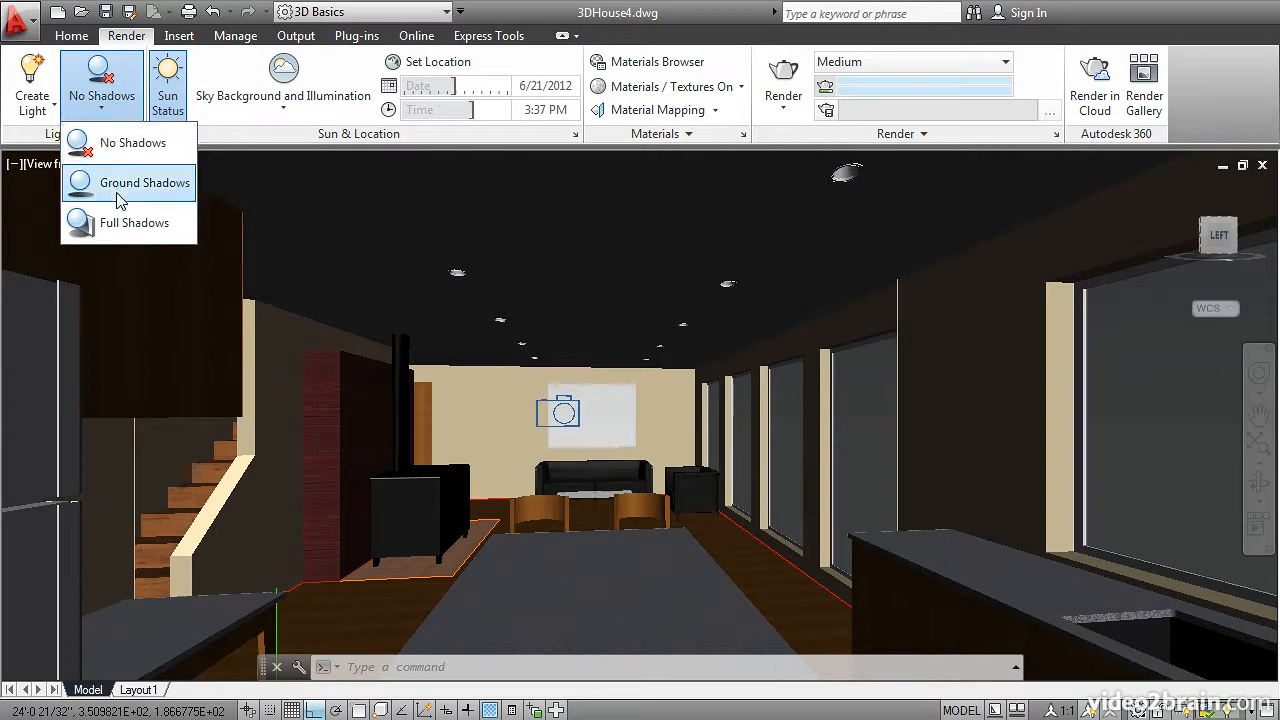
{"action": "left_click", "coordinate": [117, 228]}
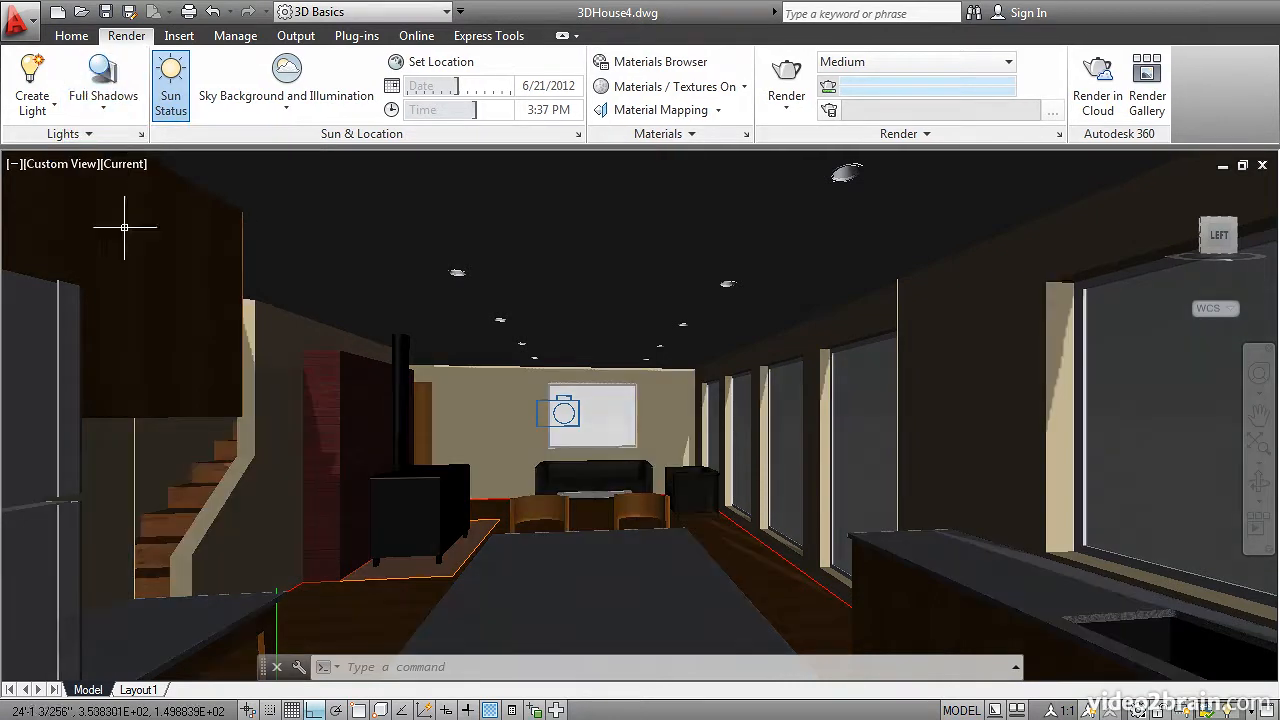
{"action": "mouse_move", "coordinate": [292, 246]}
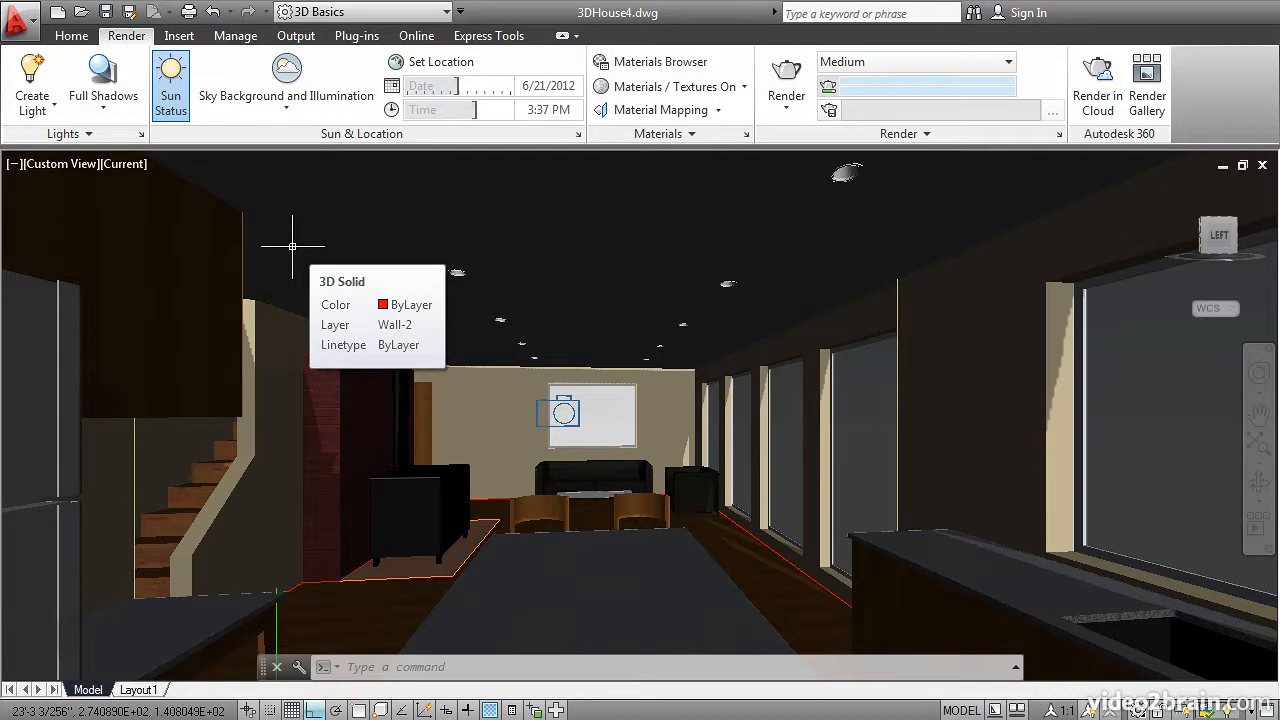
Step: Change the viewport's visual style to Wireframe and orbit to look at the house from above
{"action": "left_click", "coordinate": [125, 165]}
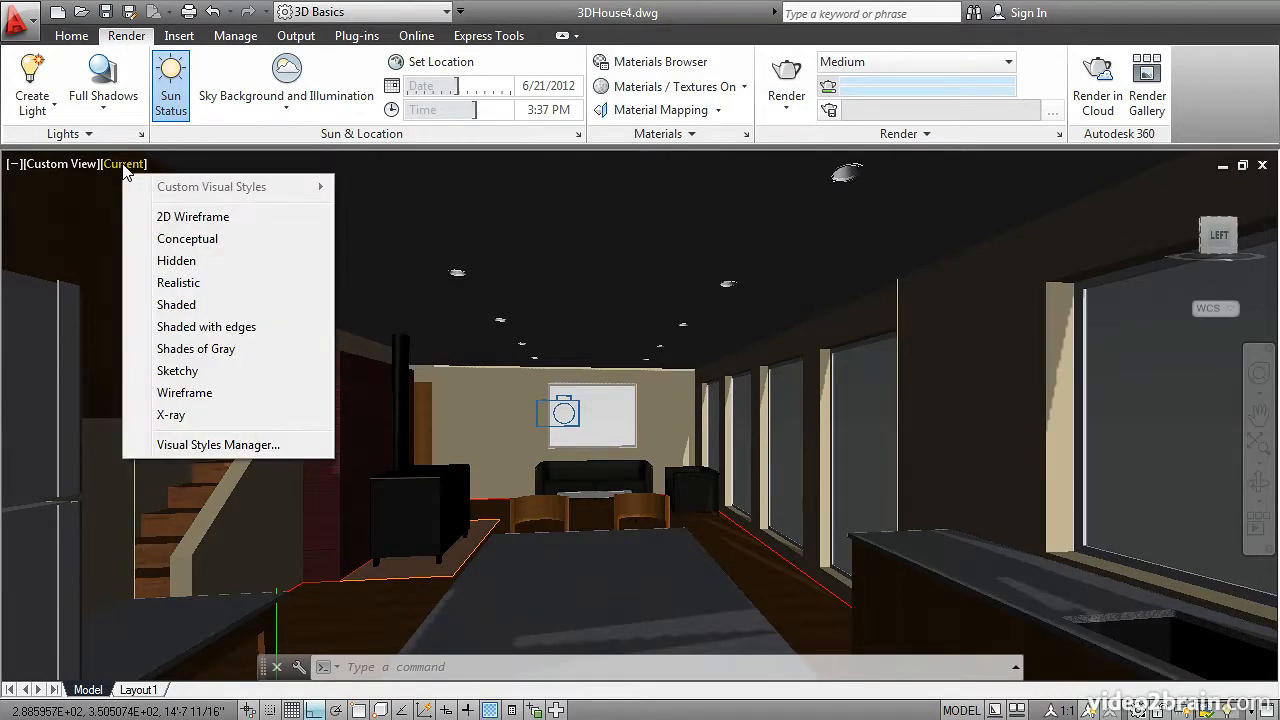
{"action": "left_click", "coordinate": [195, 394]}
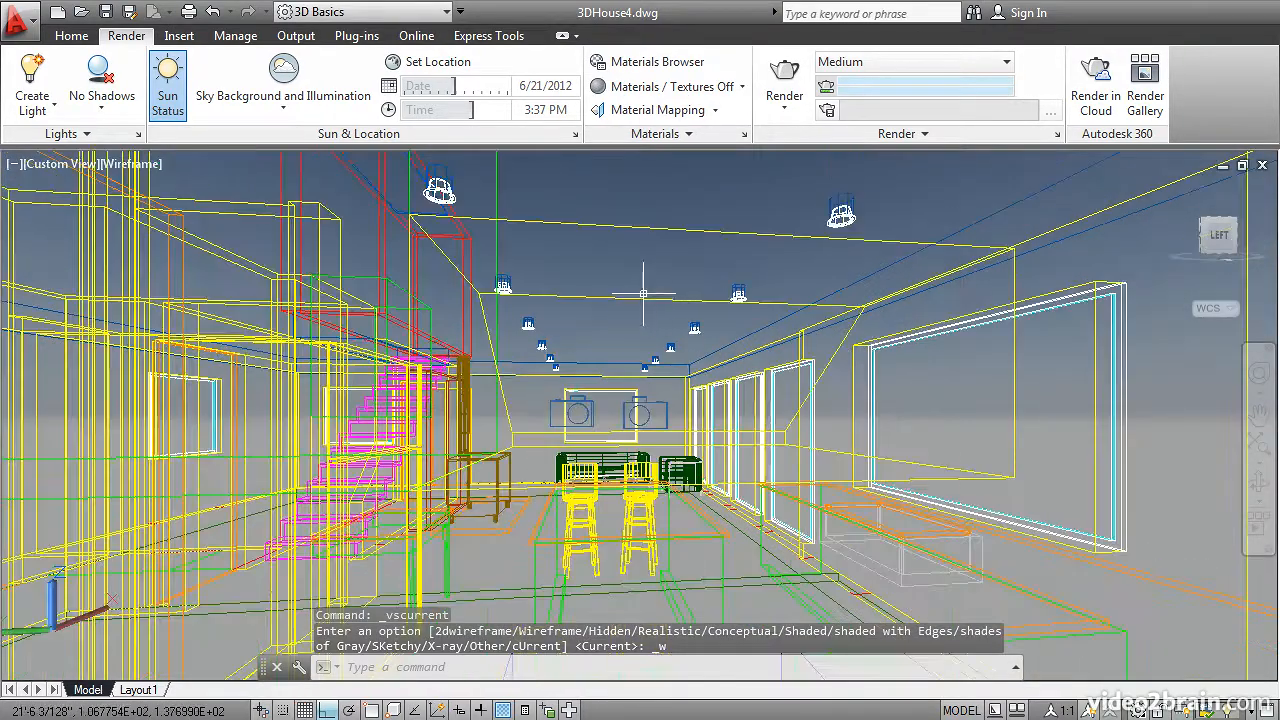
{"action": "middle_click_drag", "start_coordinate": [643, 293], "coordinate": [550, 392], "text": "shift"}
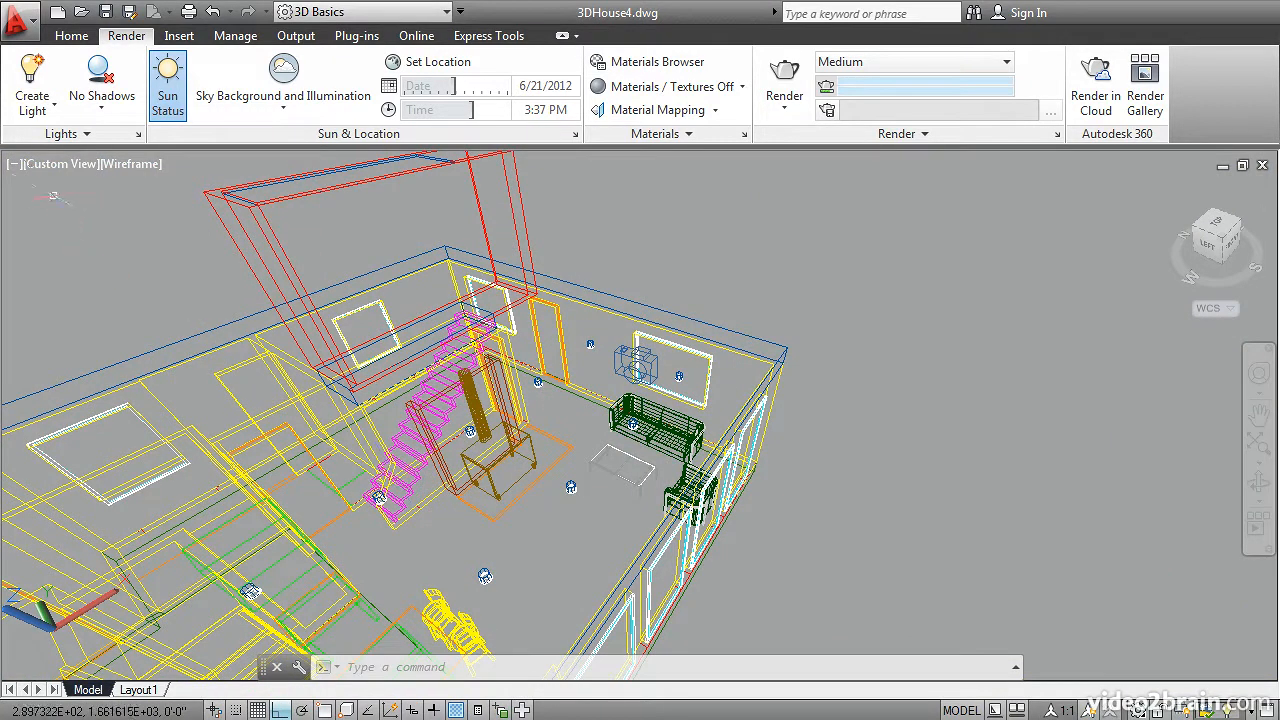
Step: Switch the house model to parallel projection and display it in the Top view
{"action": "left_click", "coordinate": [50, 164]}
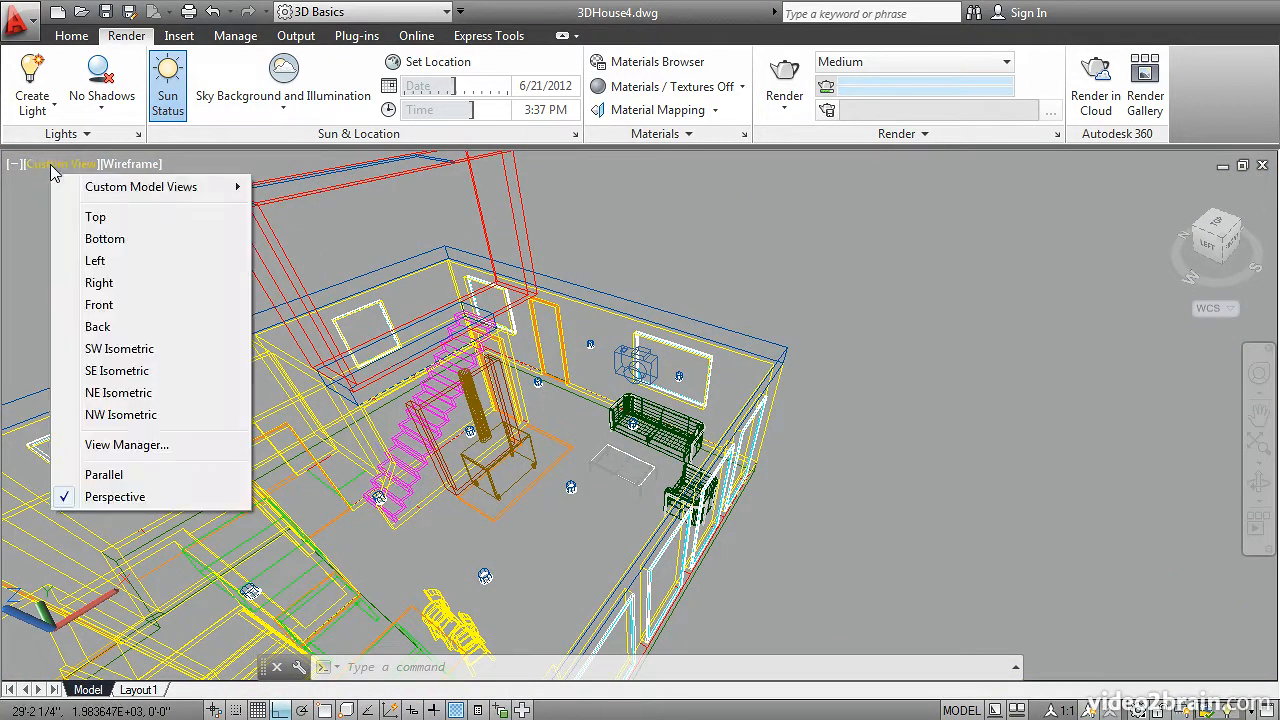
{"action": "left_click", "coordinate": [103, 475]}
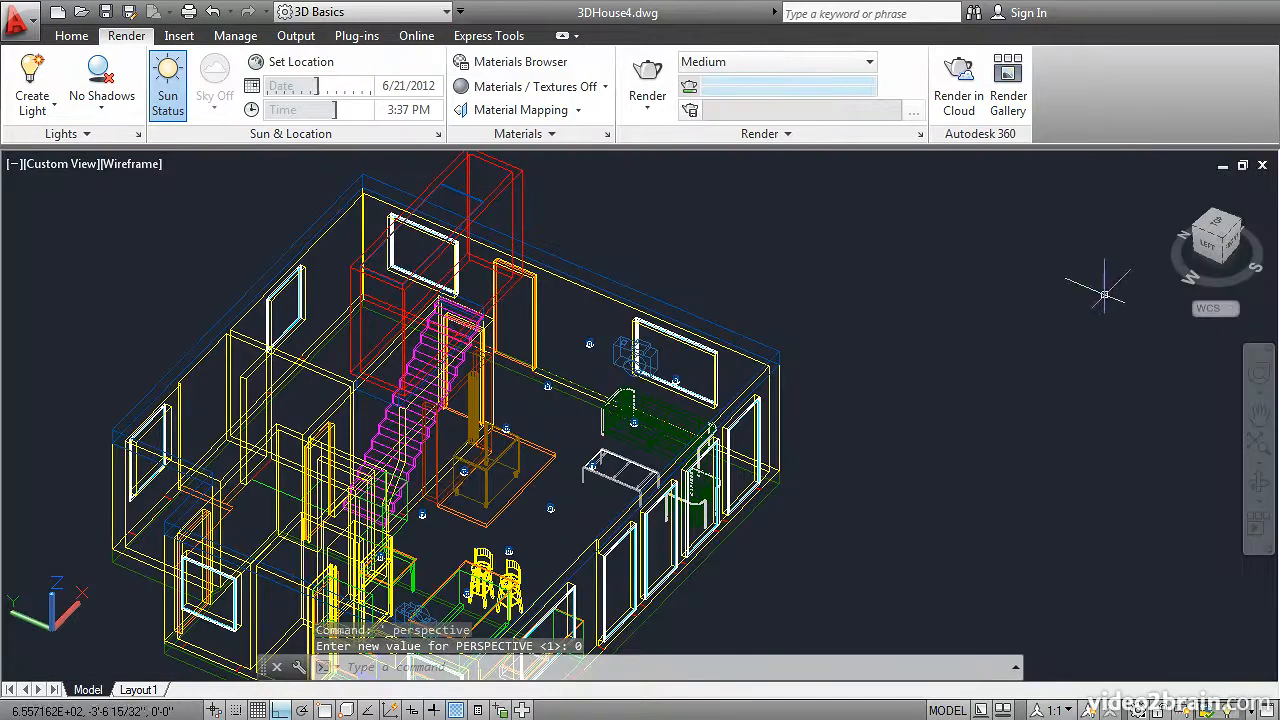
{"action": "left_click", "coordinate": [1214, 229]}
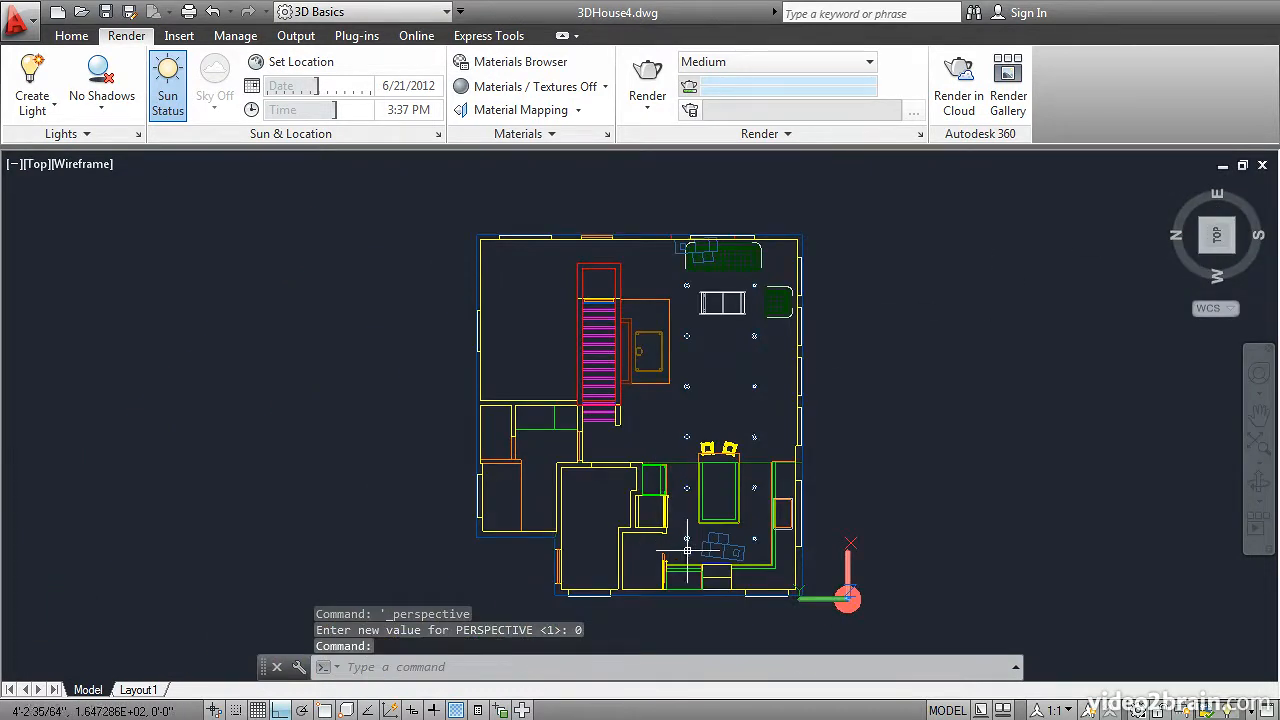
Step: Start a spotlight with its source at the centre of the northwest kitchen ceiling light, using the .xy filter and a Z height of 8'
{"action": "scroll", "coordinate": [716, 548], "scroll_direction": "down", "scroll_amount": 2}
{"action": "scroll", "coordinate": [716, 548], "scroll_direction": "up", "scroll_amount": 3}
{"action": "scroll", "coordinate": [716, 548], "scroll_direction": "up", "scroll_amount": 6}
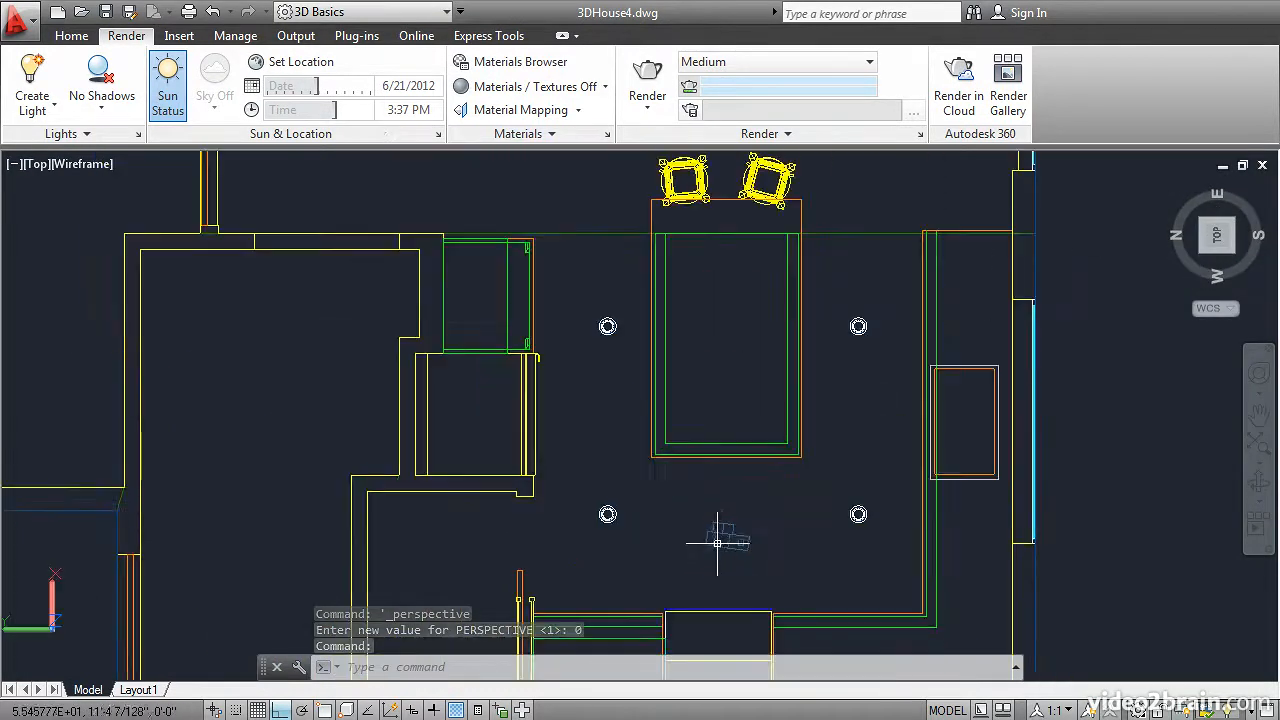
{"action": "scroll", "coordinate": [443, 466], "scroll_direction": "up", "scroll_amount": 3}
{"action": "scroll", "coordinate": [443, 466], "scroll_direction": "up", "scroll_amount": 3}
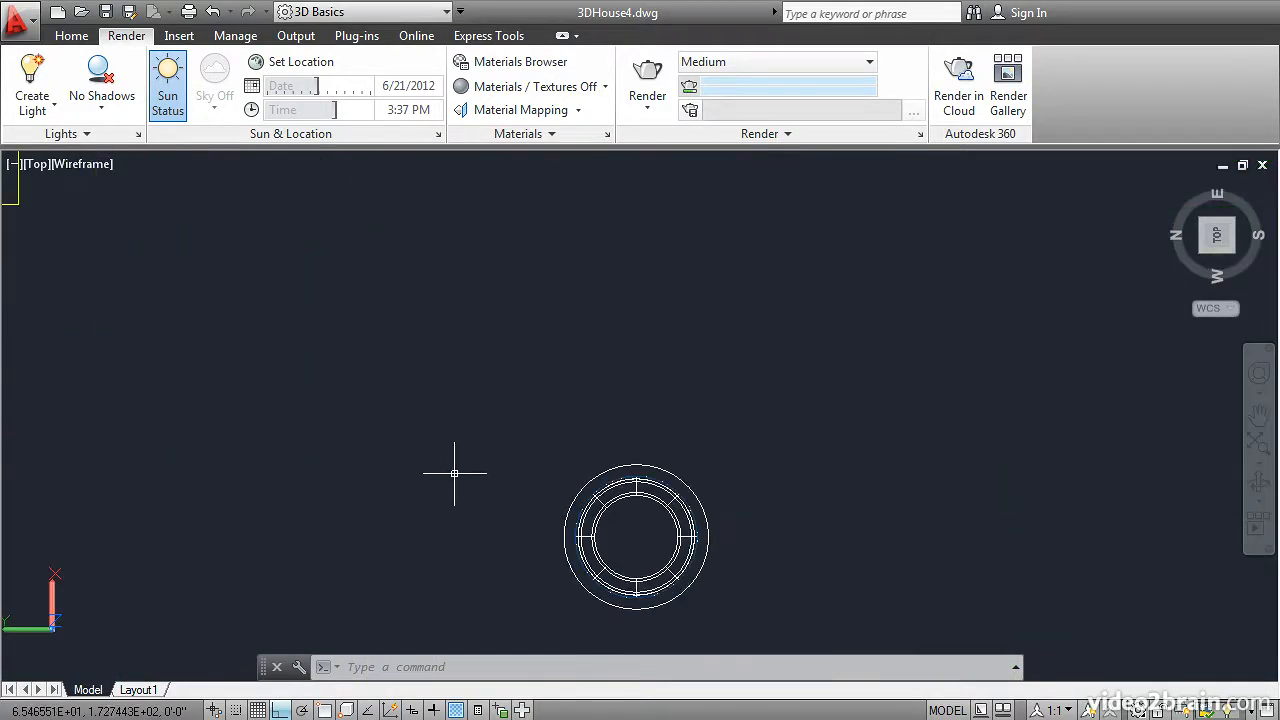
{"action": "middle_click_drag", "start_coordinate": [483, 497], "coordinate": [419, 355]}
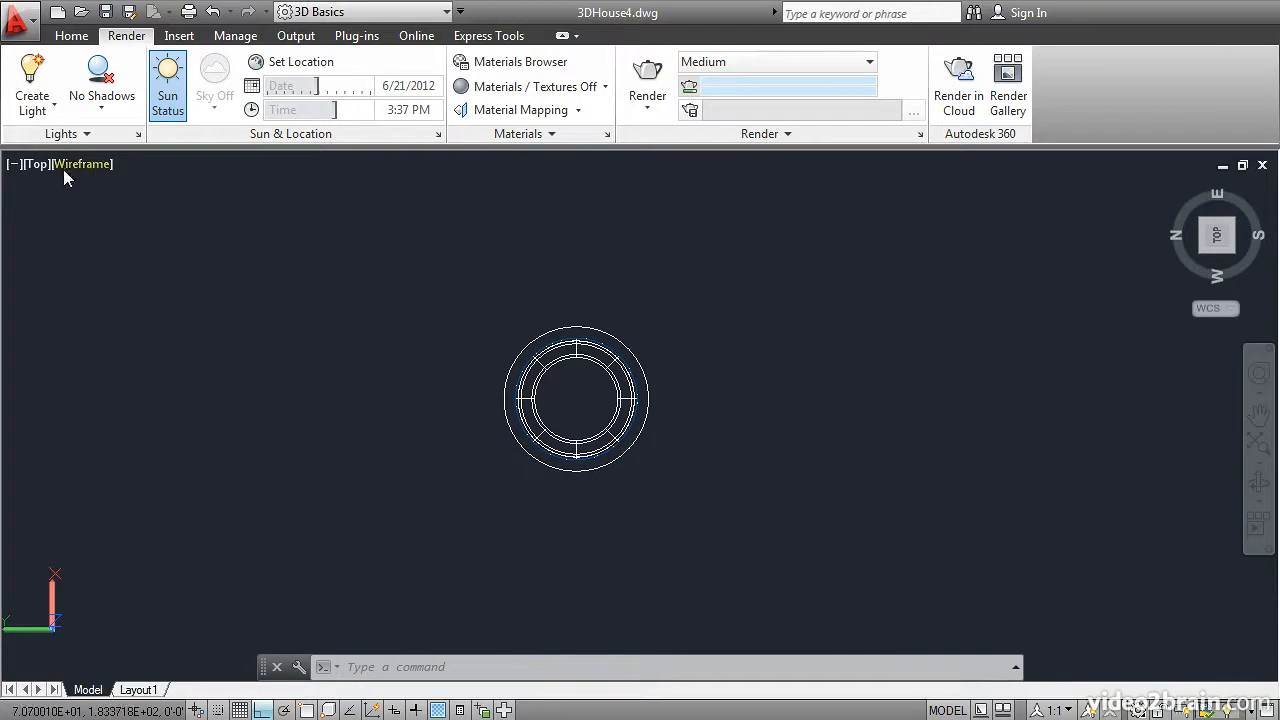
{"action": "left_click", "coordinate": [37, 110]}
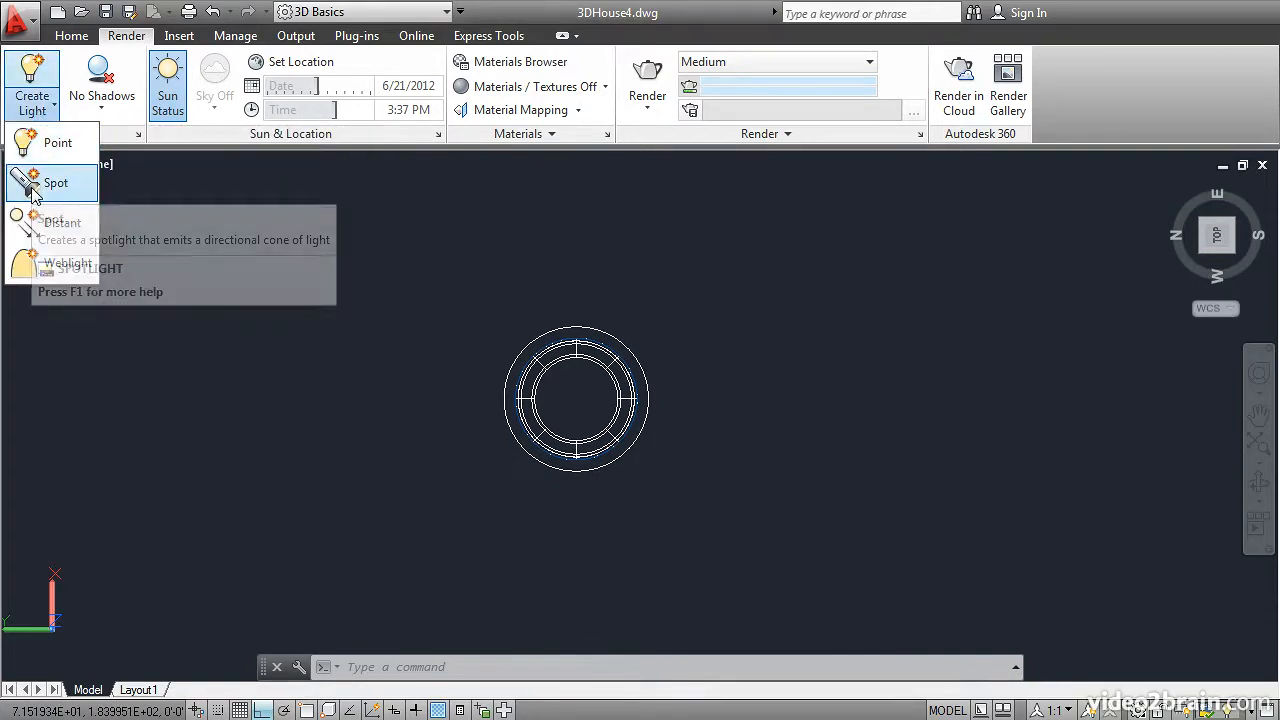
{"action": "left_click", "coordinate": [33, 186]}
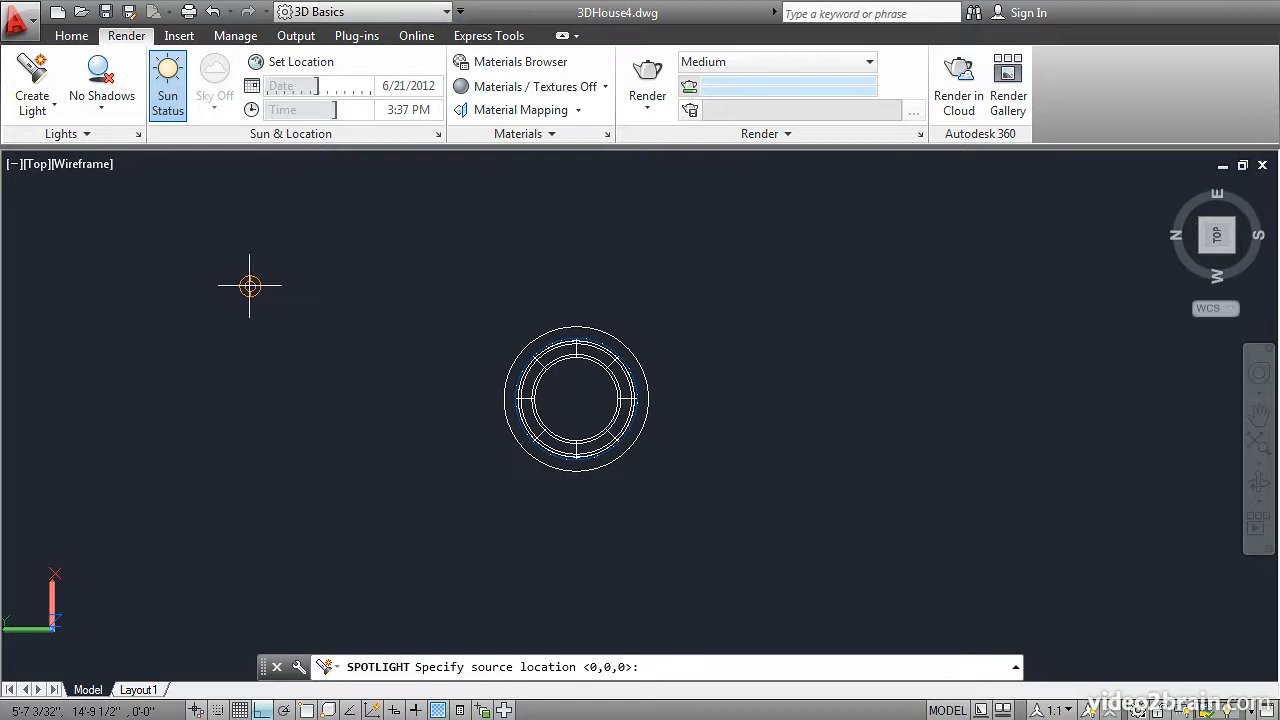
{"action": "type", "text": "xy"}
{"action": "key", "text": "Return"}
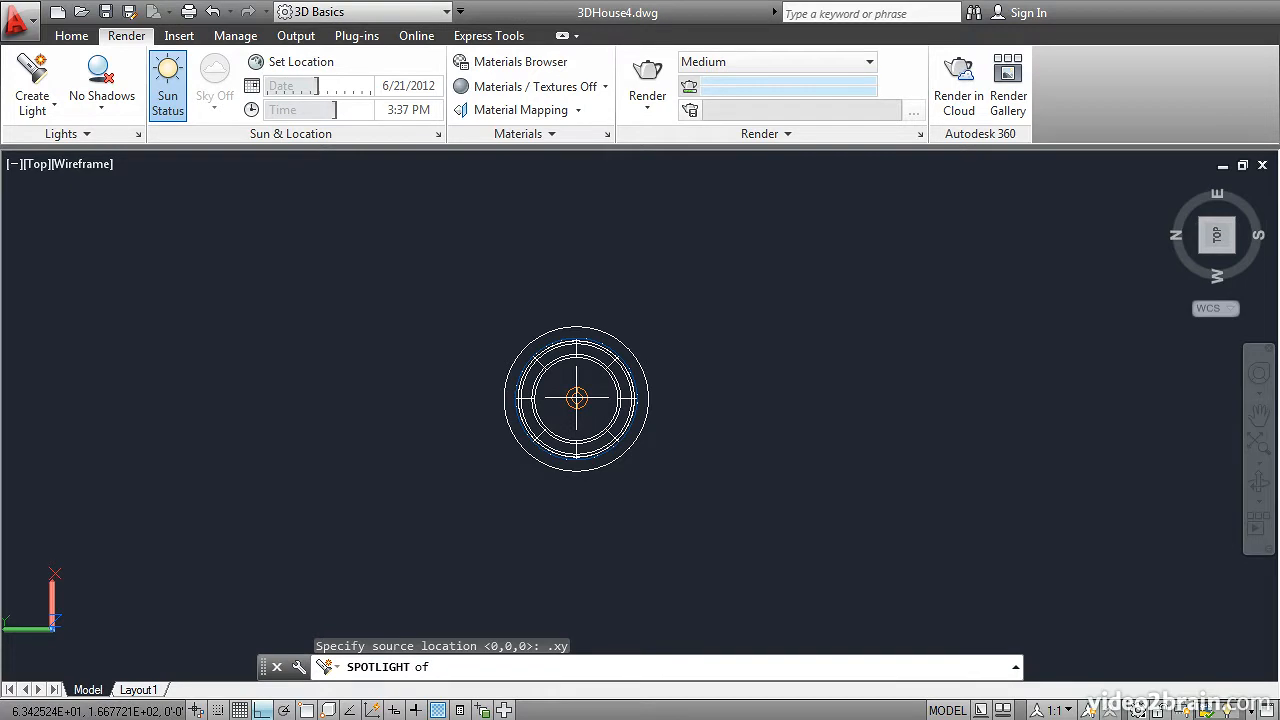
{"action": "left_click", "coordinate": [576, 398]}
{"action": "type", "text": "9"}
{"action": "key", "text": "BackSpace"}
{"action": "type", "text": "8'"}
{"action": "key", "text": "Return"}
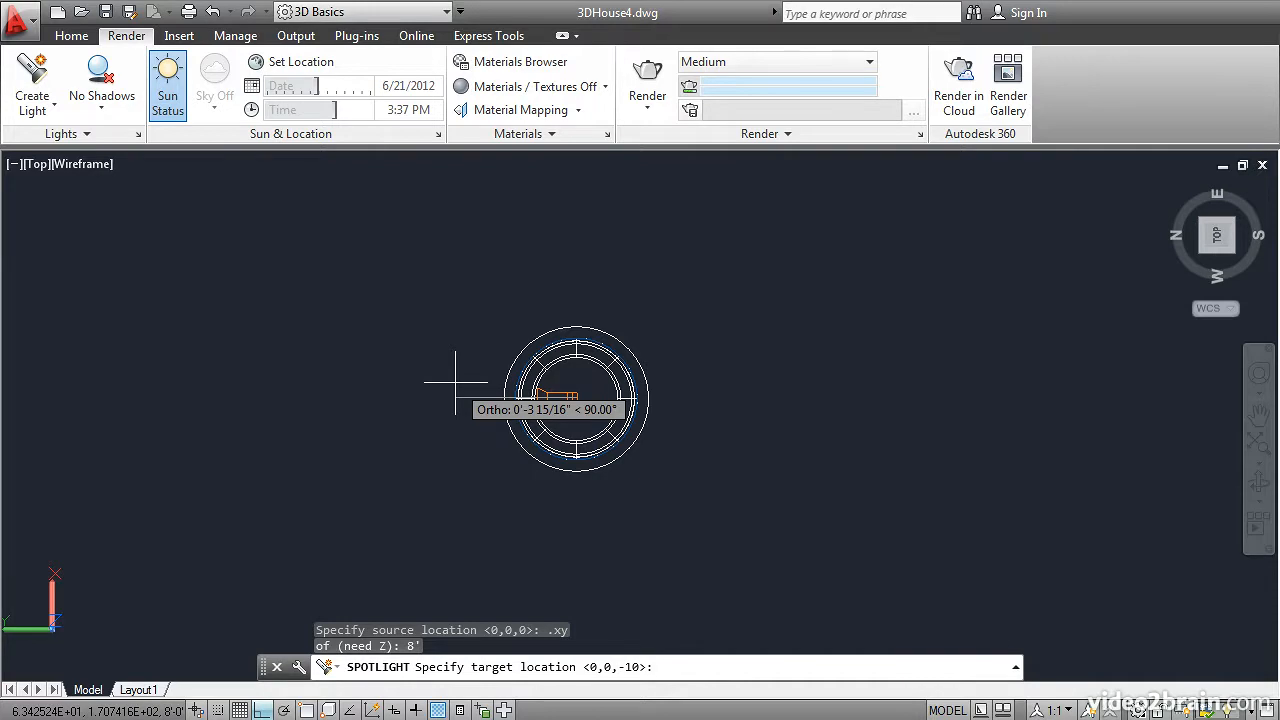
Step: Aim the spotlight straight down, using the .xy filter at the ceiling light's centre with a target Z of 0, and finish with default options
{"action": "type", "text": ".xy"}
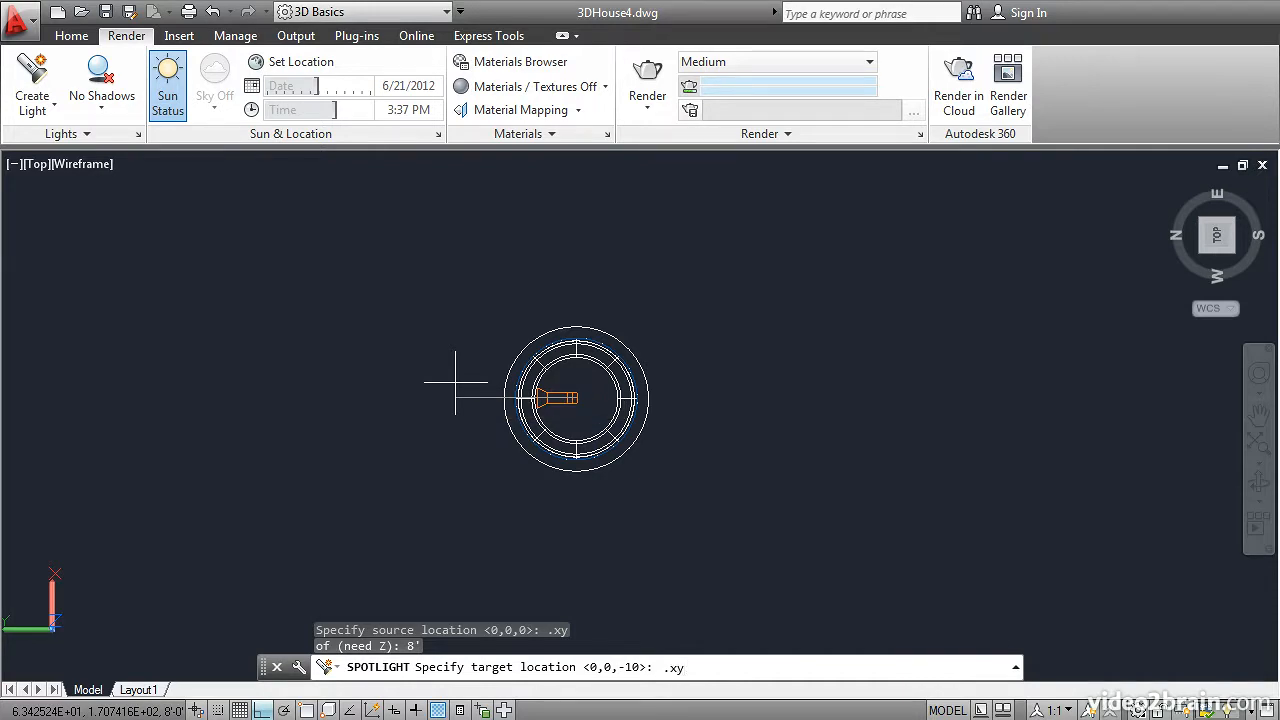
{"action": "key", "text": "Return"}
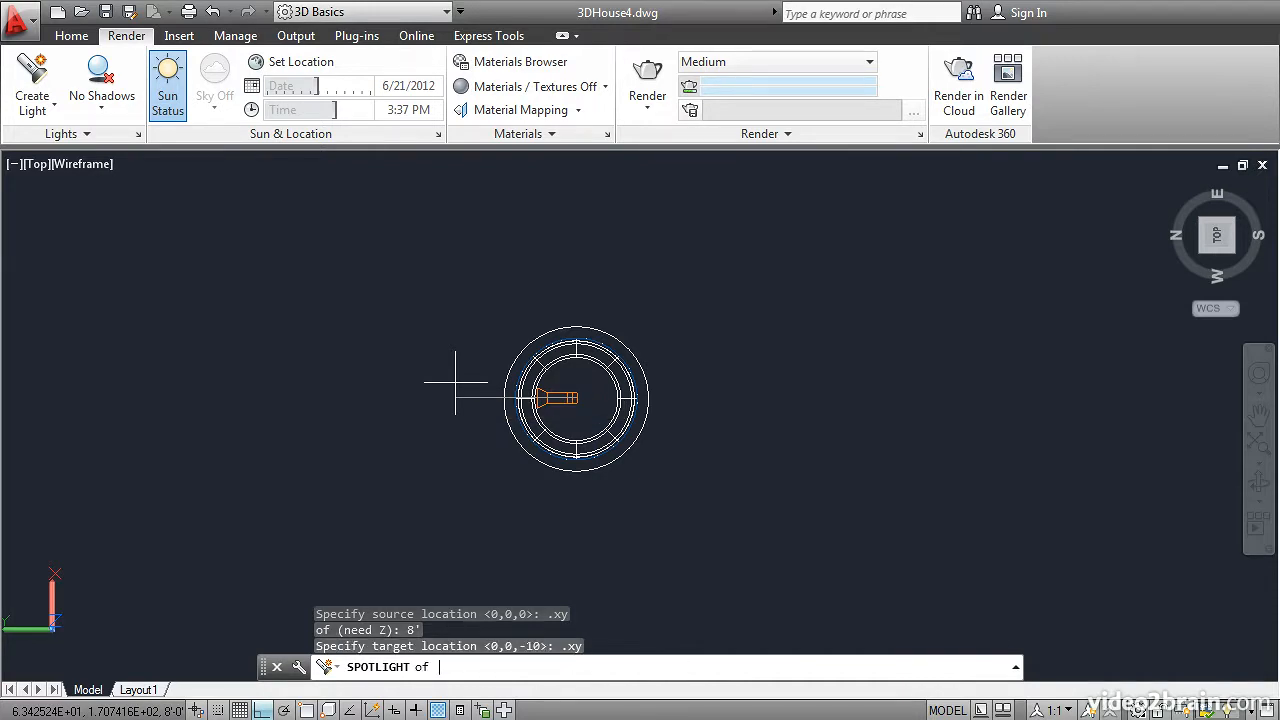
{"action": "left_click", "coordinate": [576, 398]}
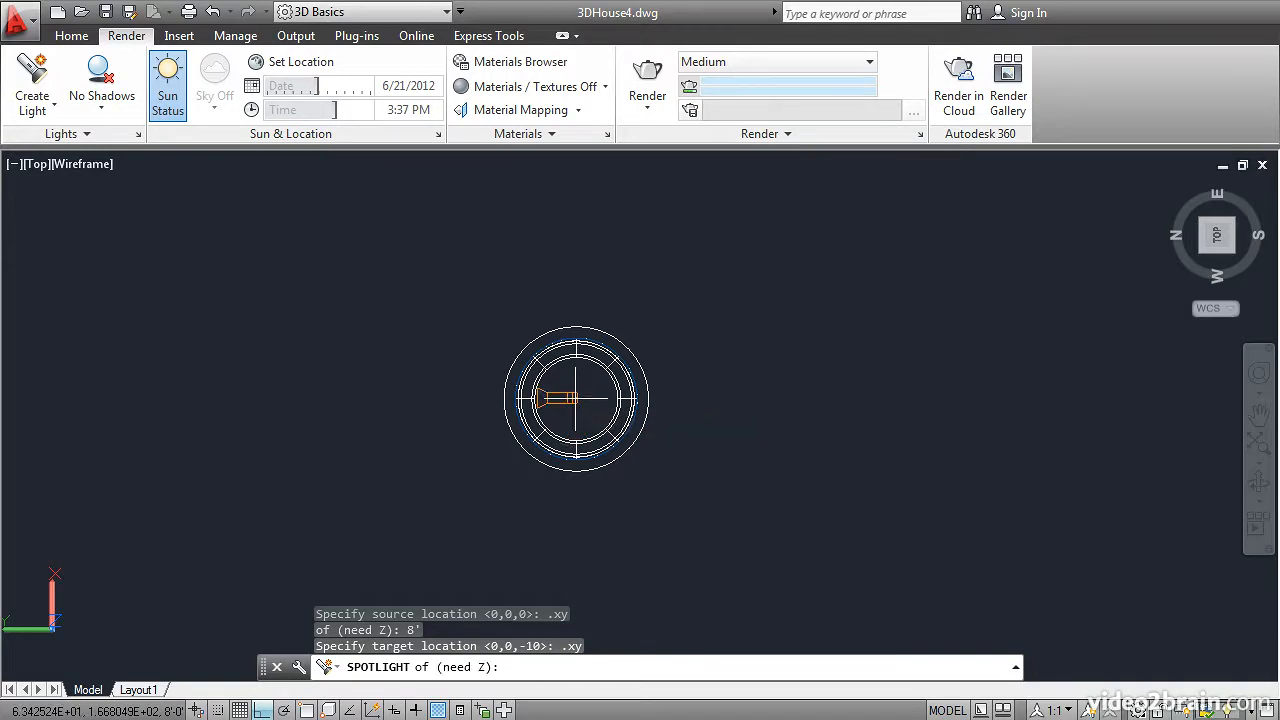
{"action": "type", "text": "0"}
{"action": "key", "text": "Return"}
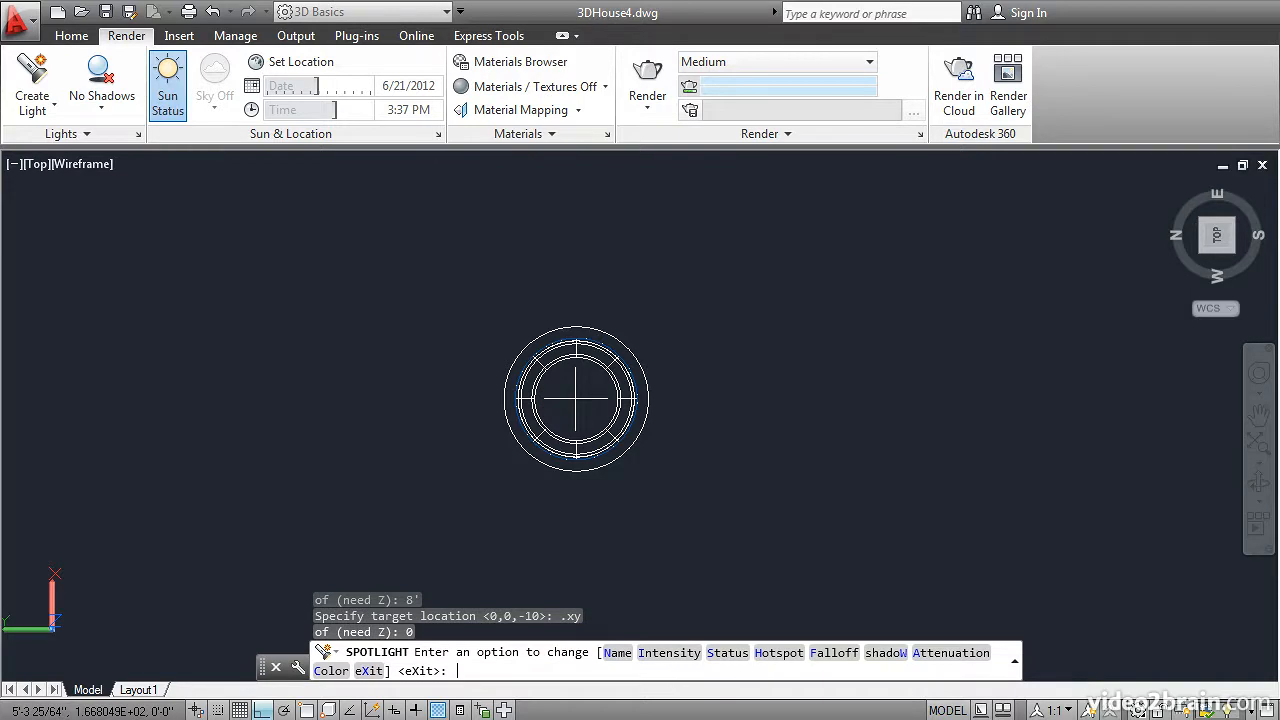
{"action": "key", "text": "Return"}
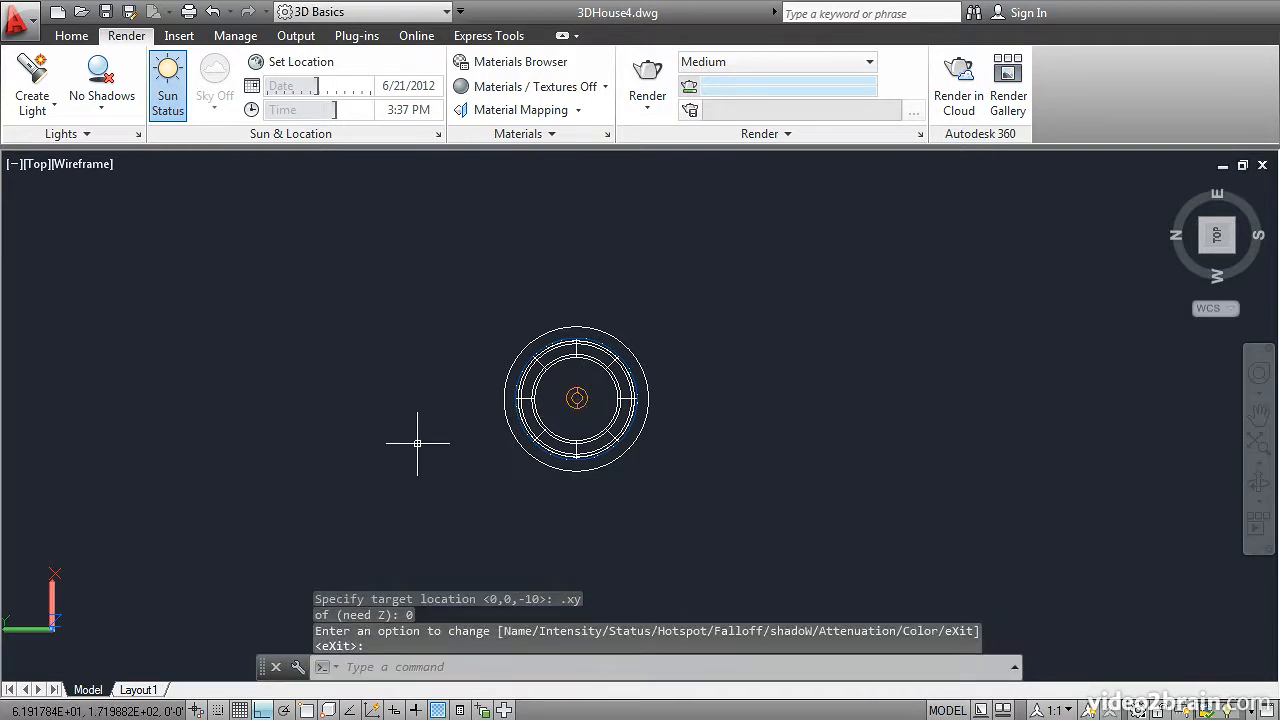
Step: In the Top view, copy the spotlight about 70 inches south onto the neighbouring southwest kitchen ceiling light
{"action": "scroll", "coordinate": [417, 443], "scroll_direction": "down", "scroll_amount": 3}
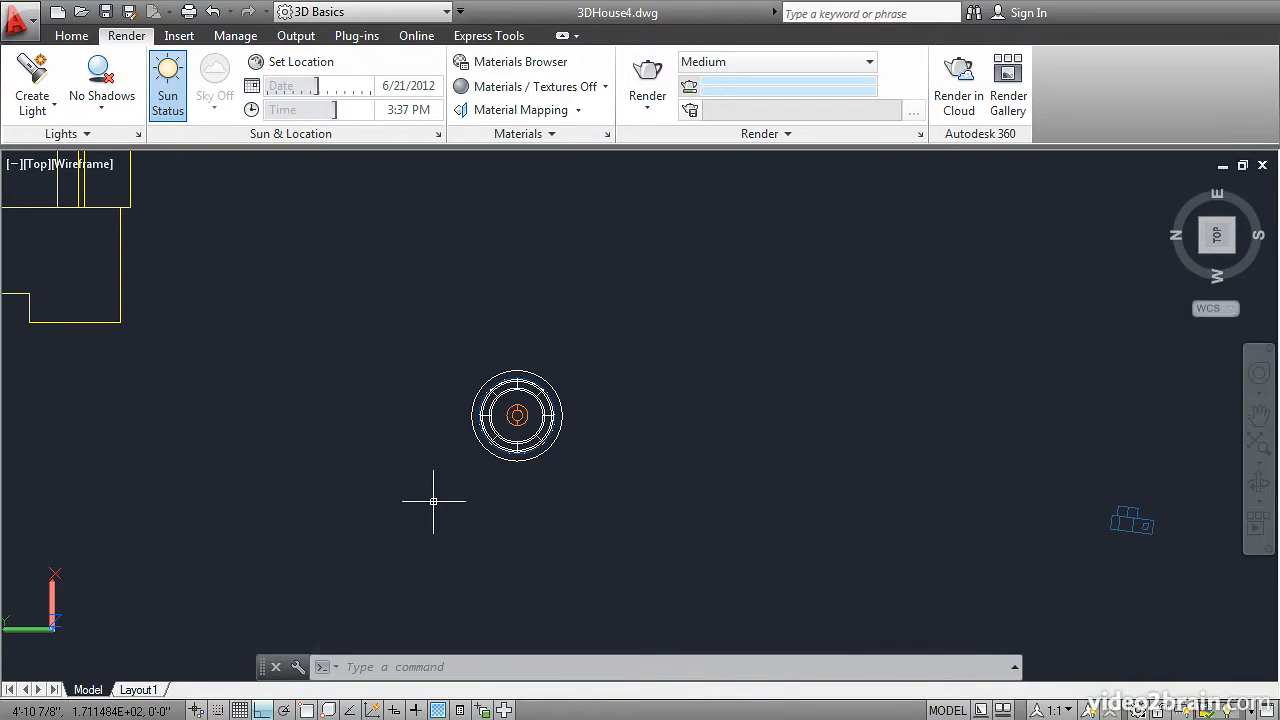
{"action": "middle_click_drag", "start_coordinate": [432, 501], "coordinate": [450, 438], "text": "shift"}
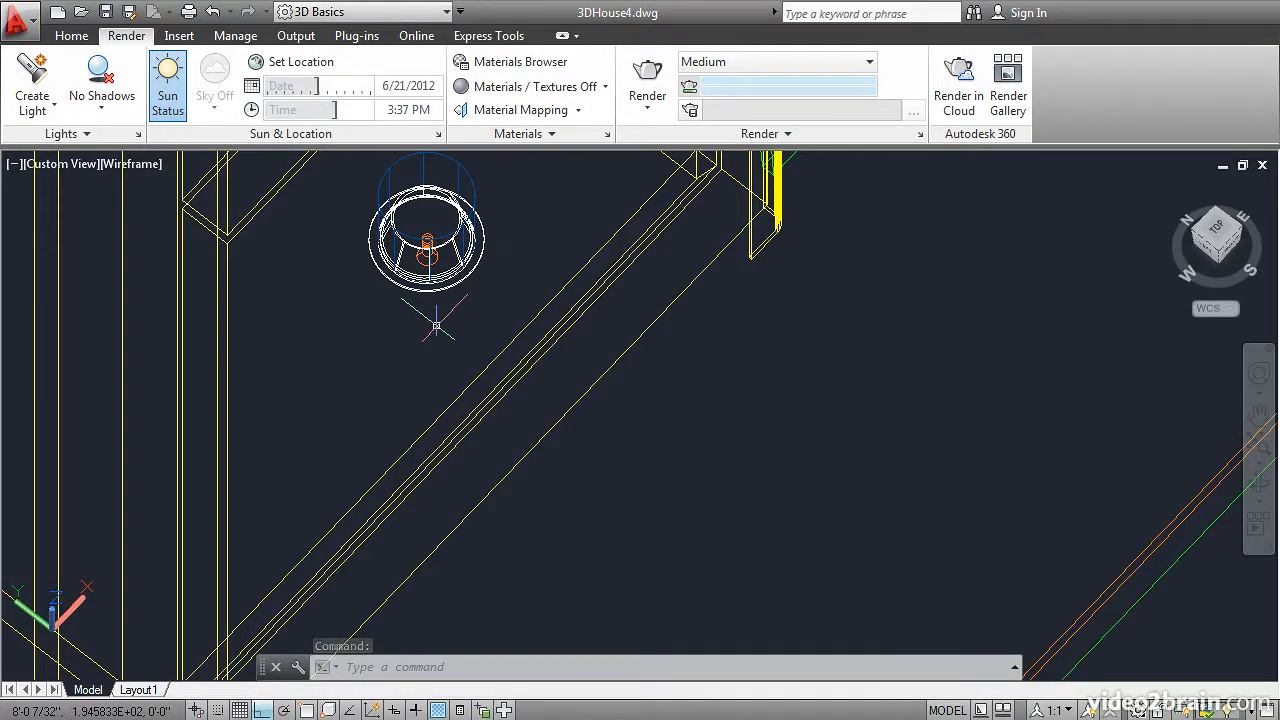
{"action": "left_click", "coordinate": [1212, 240]}
{"action": "scroll", "coordinate": [730, 572], "scroll_direction": "up", "scroll_amount": 3}
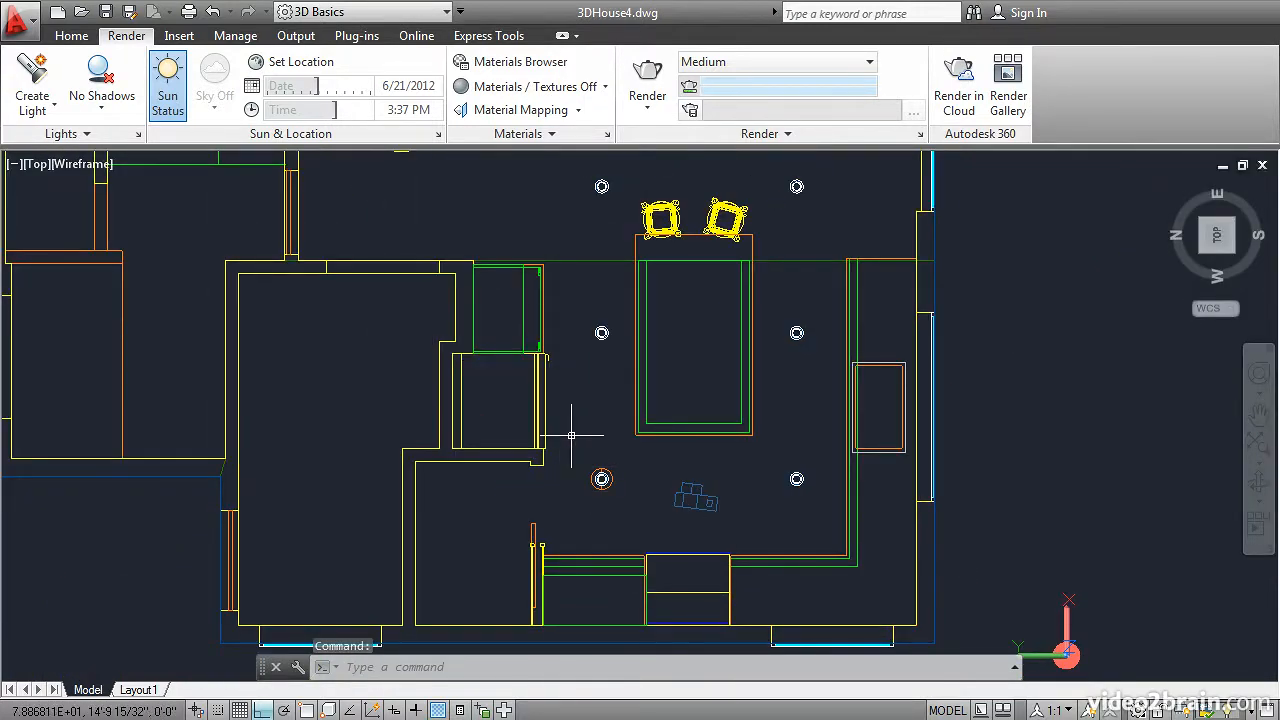
{"action": "type", "text": "co"}
{"action": "key", "text": "Return"}
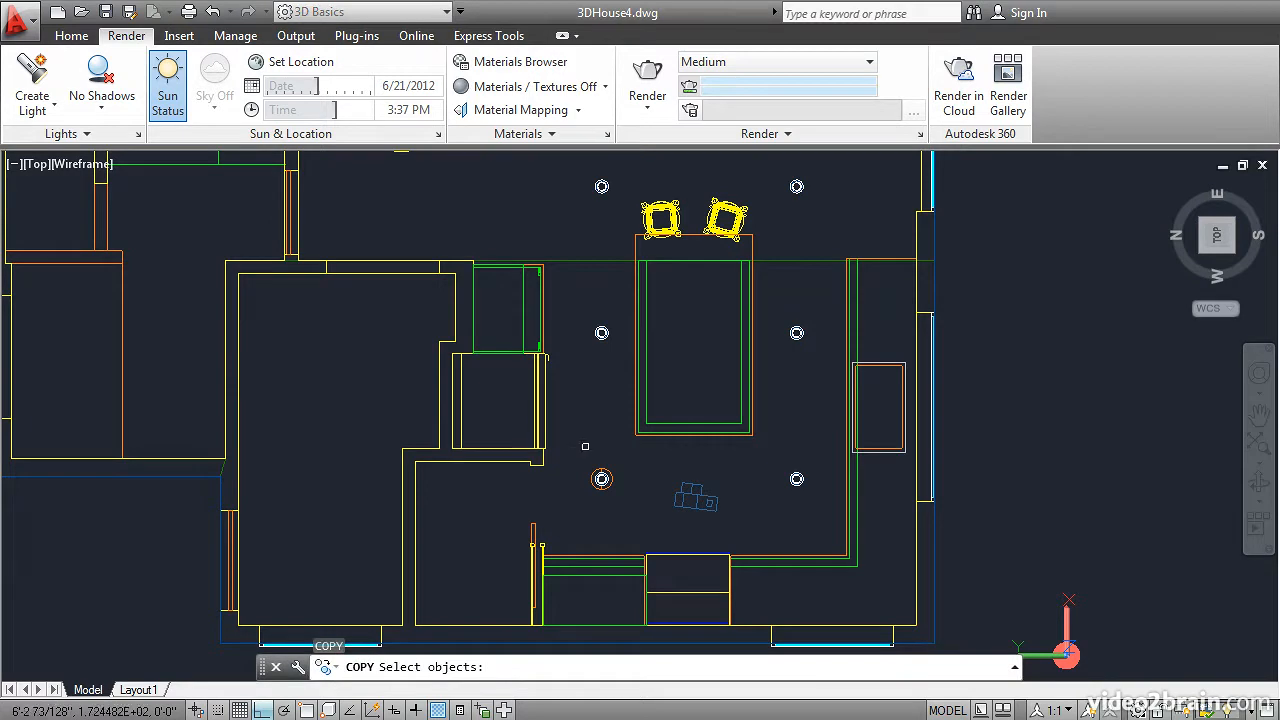
{"action": "left_click", "coordinate": [599, 478]}
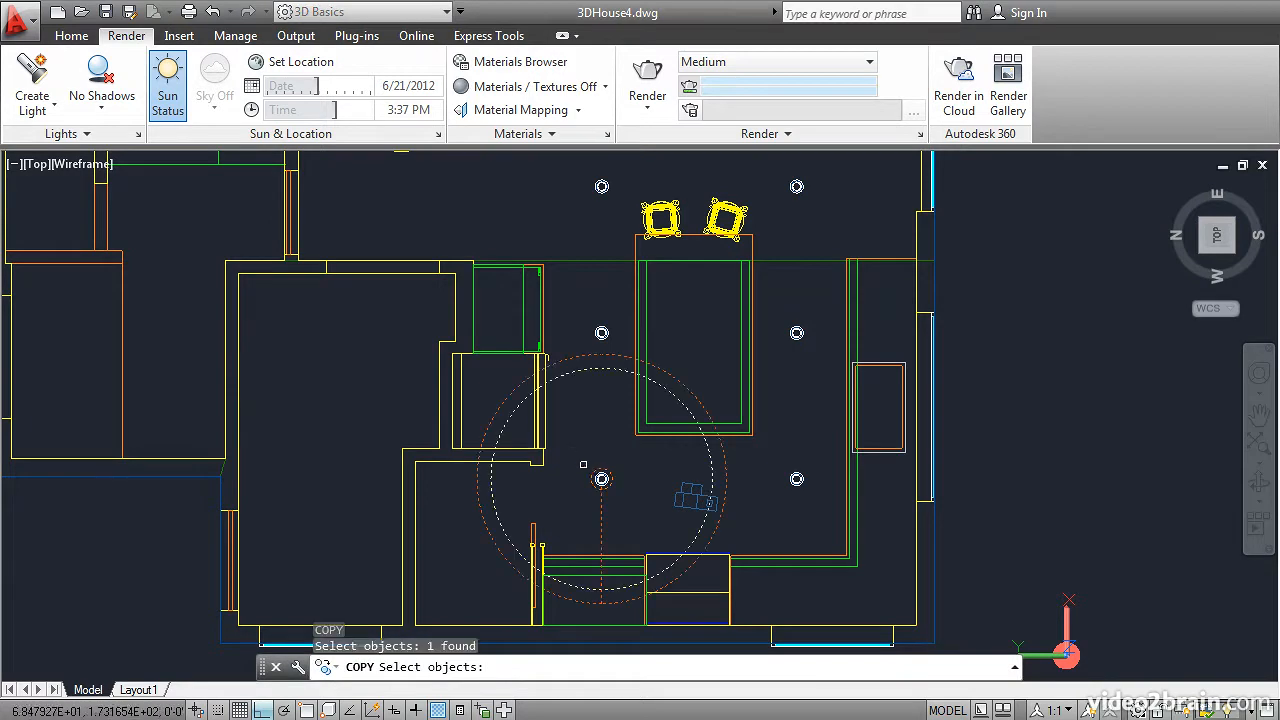
{"action": "key", "text": "Return"}
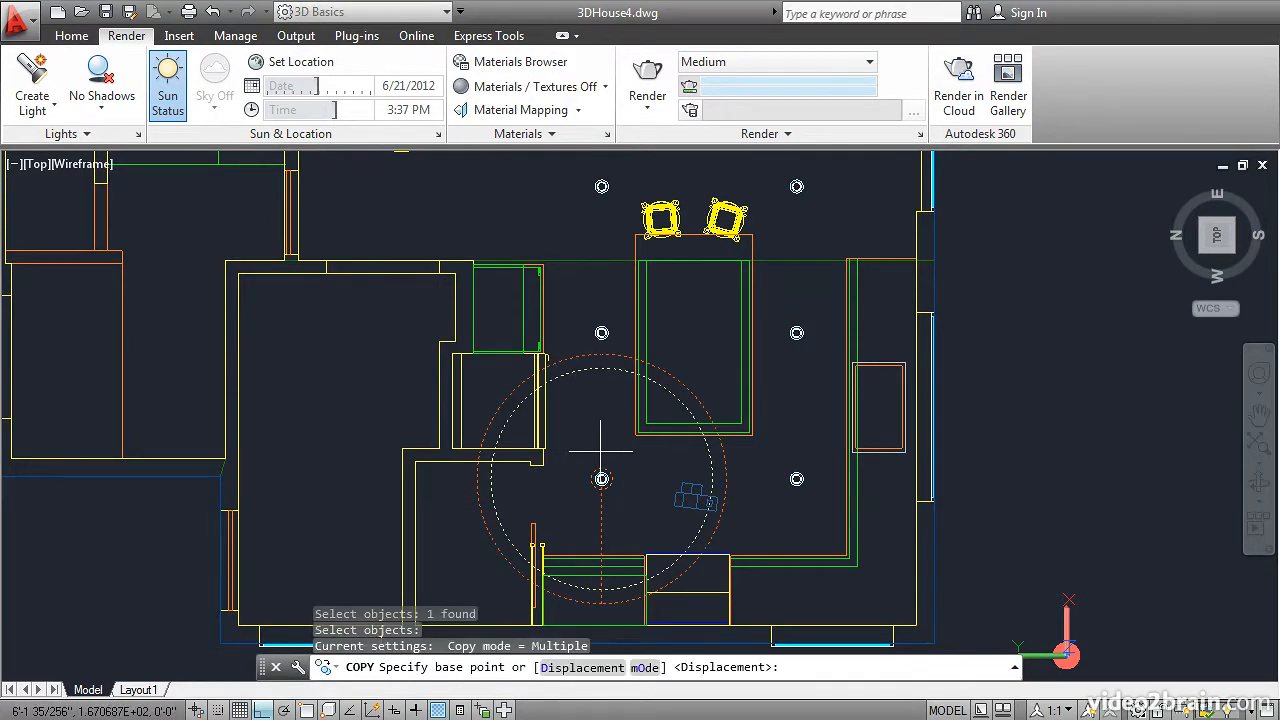
{"action": "scroll", "coordinate": [601, 451], "scroll_direction": "up", "scroll_amount": 5}
{"action": "middle_click_drag", "start_coordinate": [572, 466], "coordinate": [410, 330]}
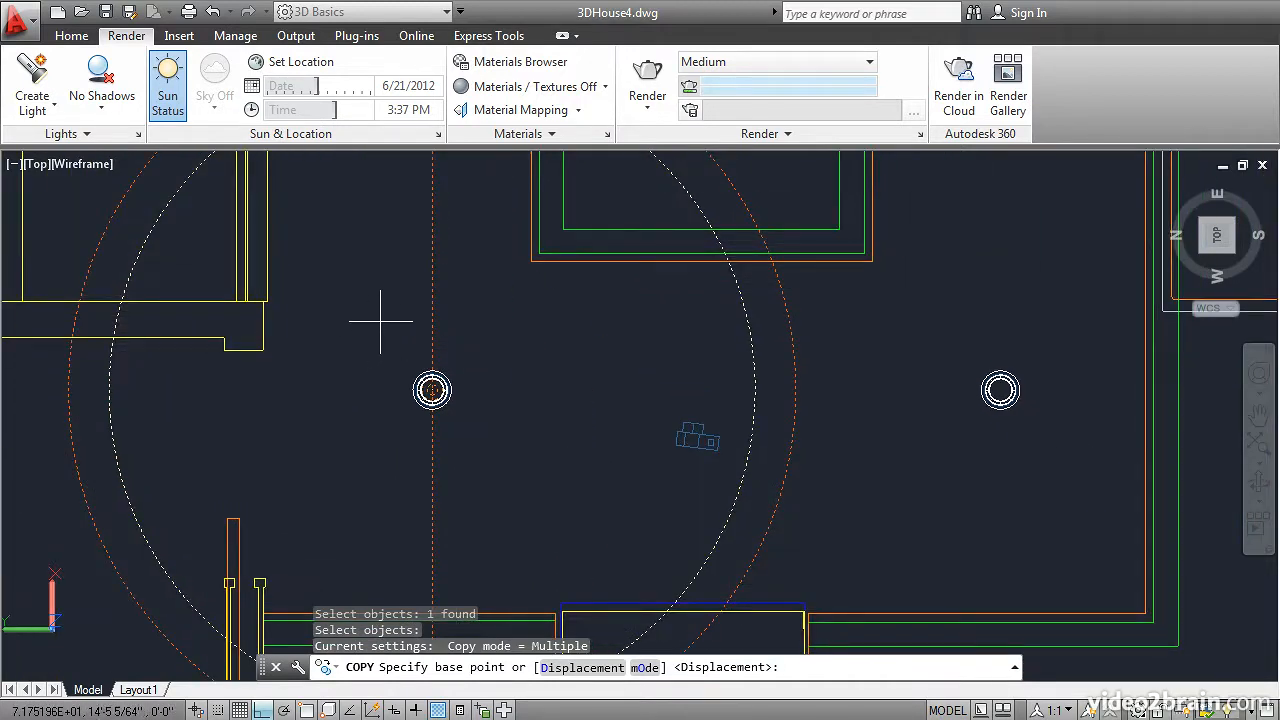
{"action": "left_click", "coordinate": [380, 322]}
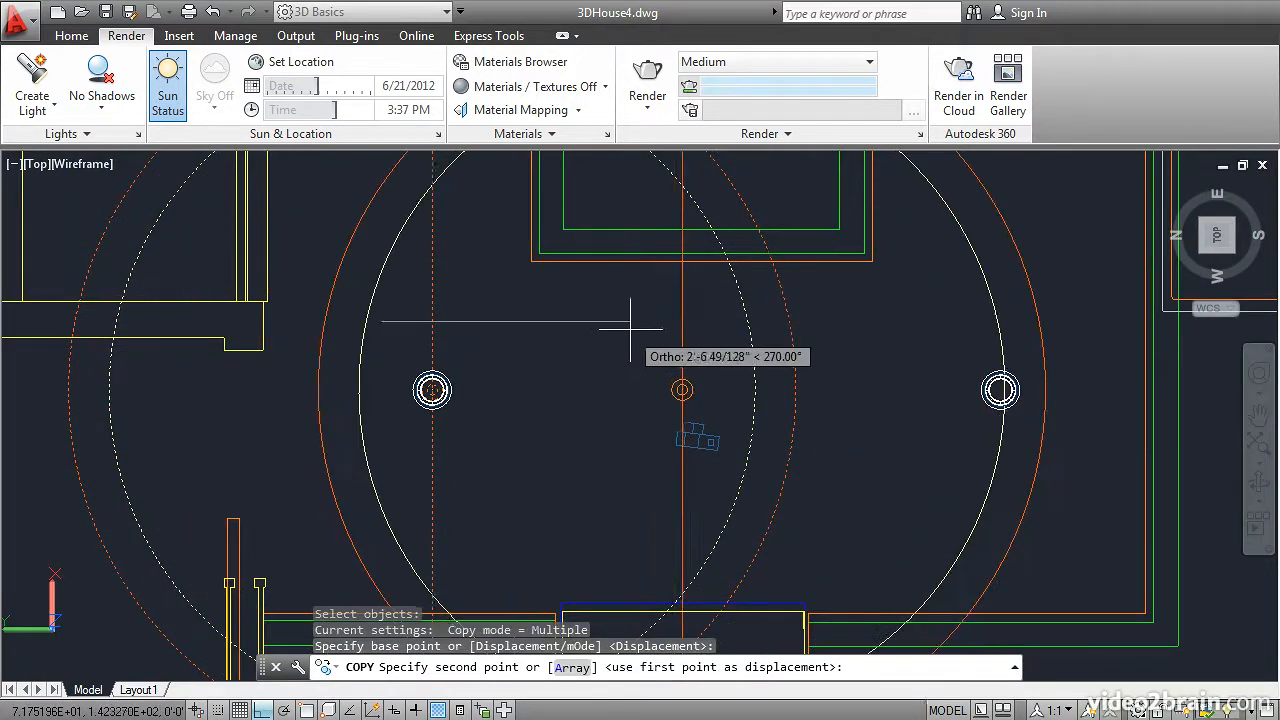
{"action": "left_click", "coordinate": [949, 321]}
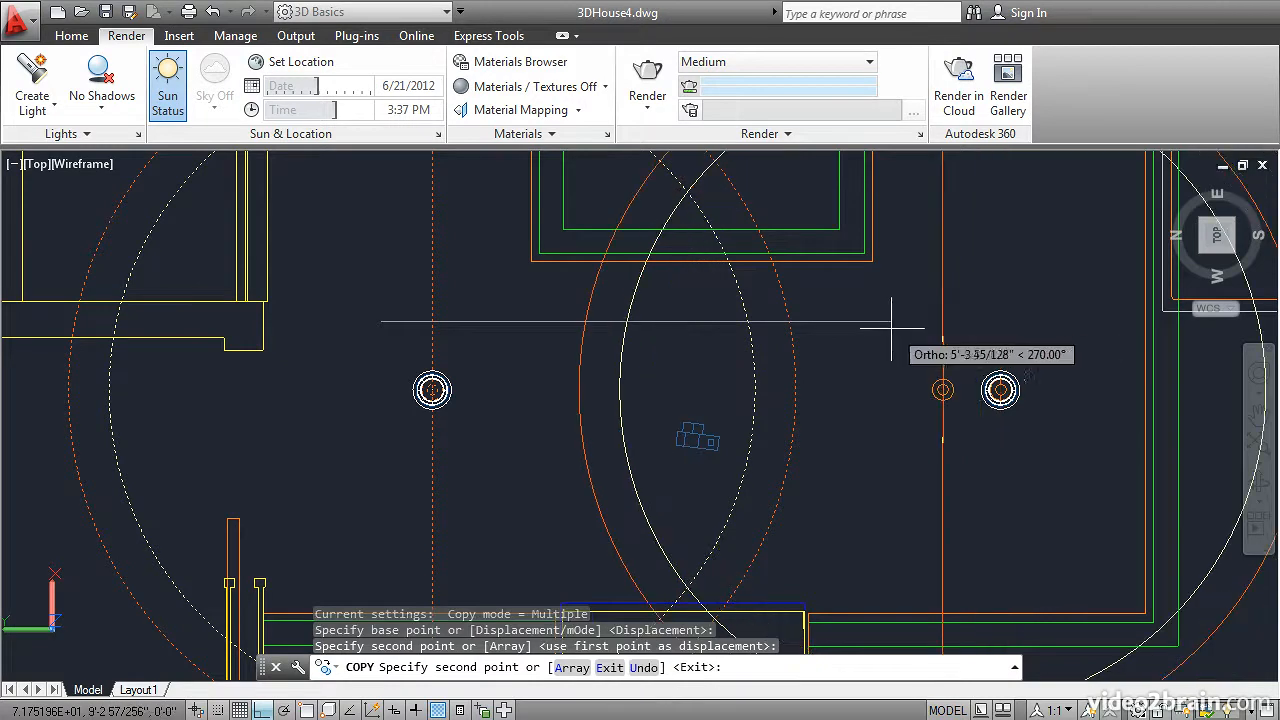
{"action": "key", "text": "Return"}
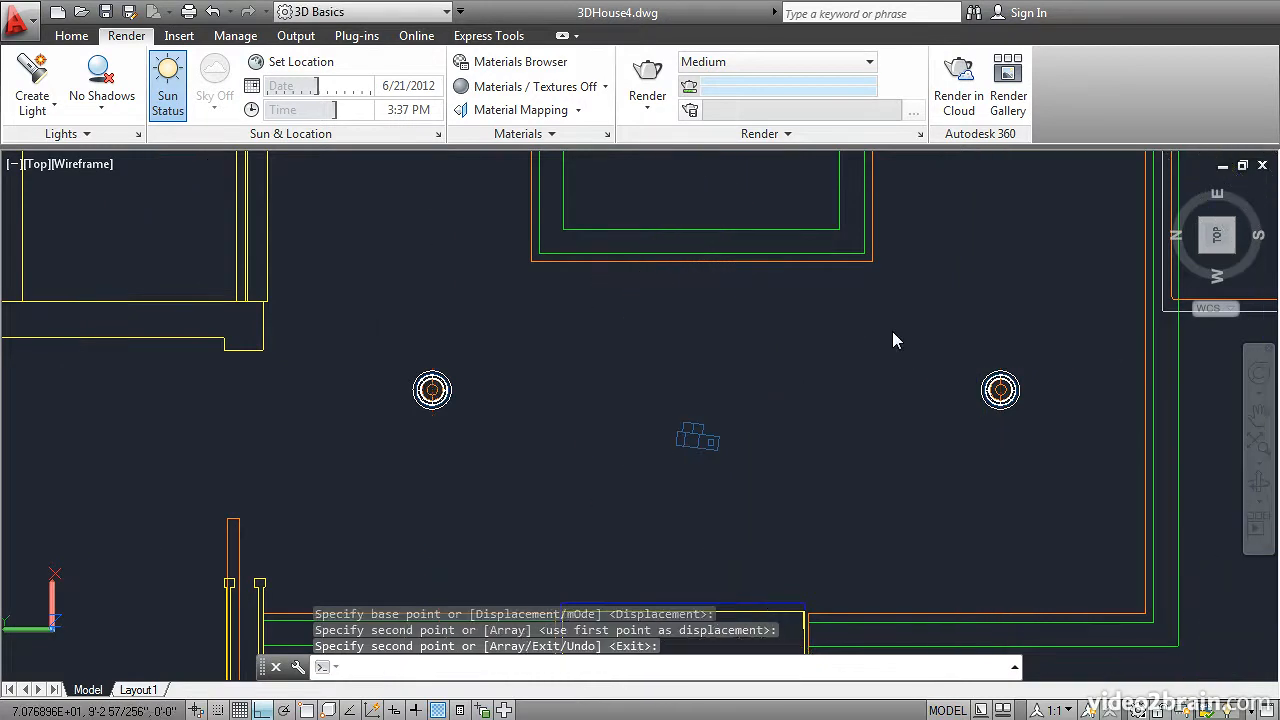
Step: Copy both kitchen spotlights eastward as an array of 6 items, using Fit to end at the farthest pair of ceiling lights
{"action": "key", "text": "Return"}
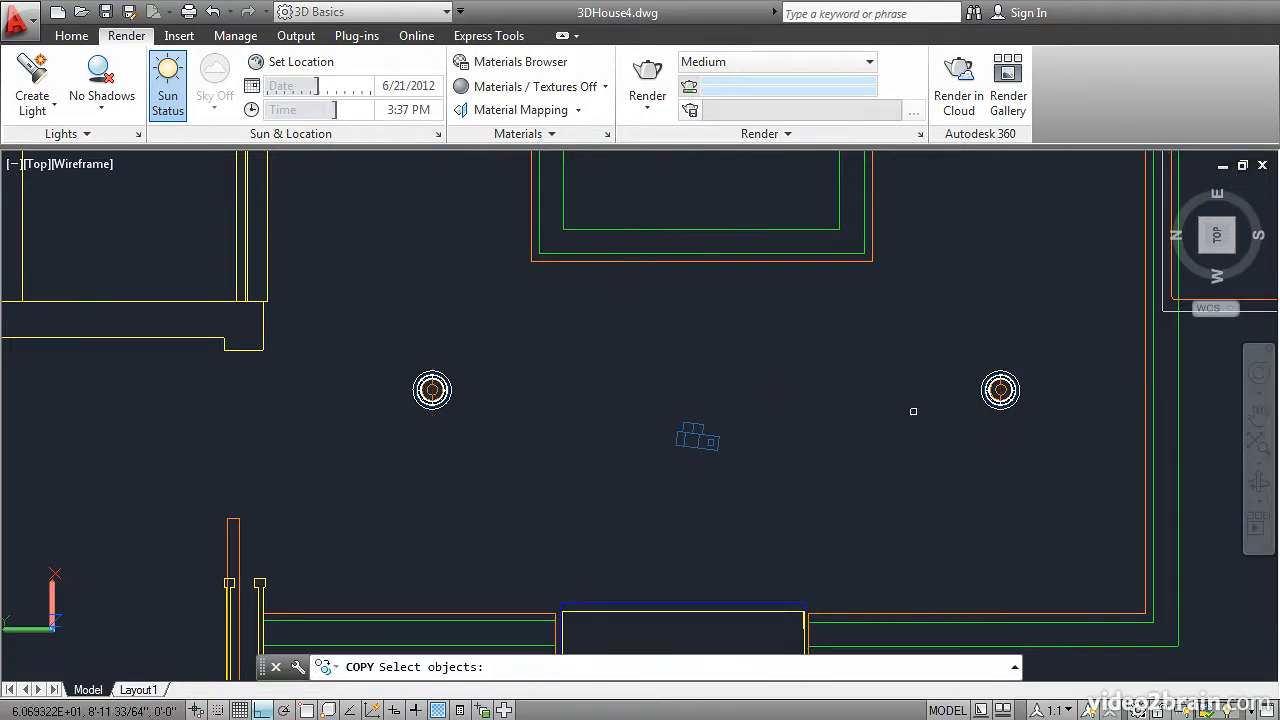
{"action": "left_click", "coordinate": [1000, 390]}
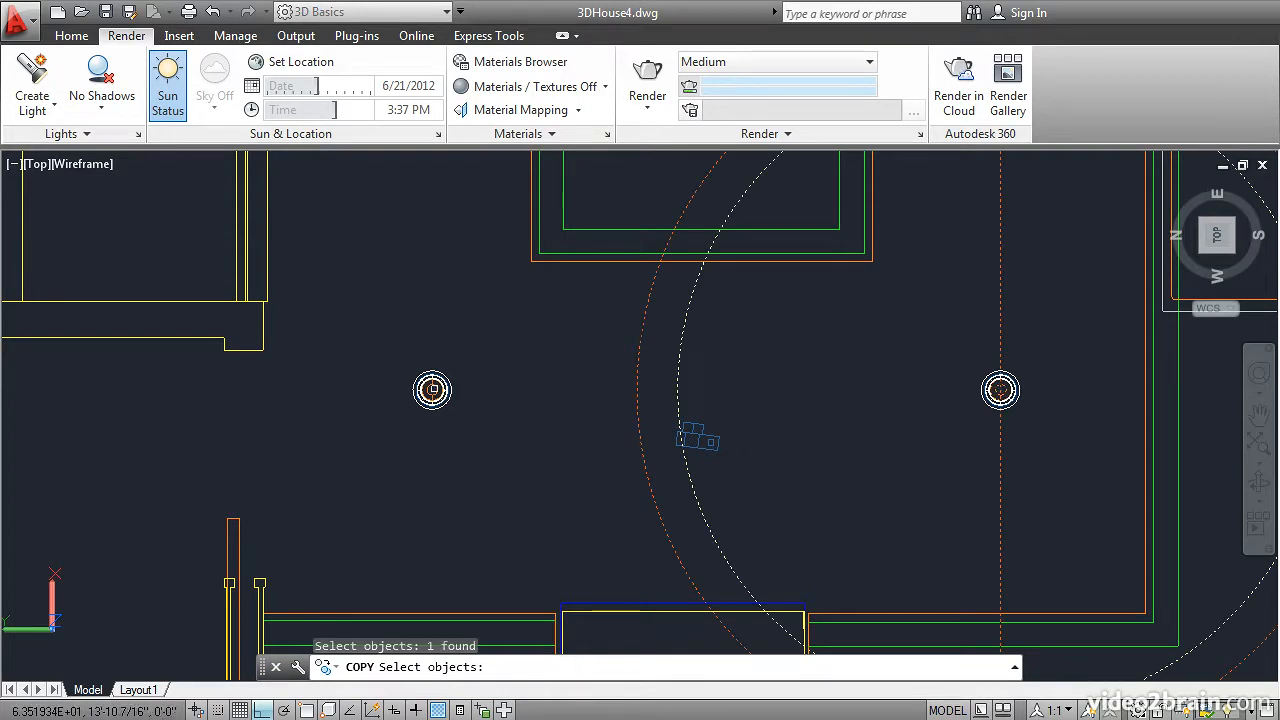
{"action": "left_click", "coordinate": [432, 389]}
{"action": "key", "text": "Return"}
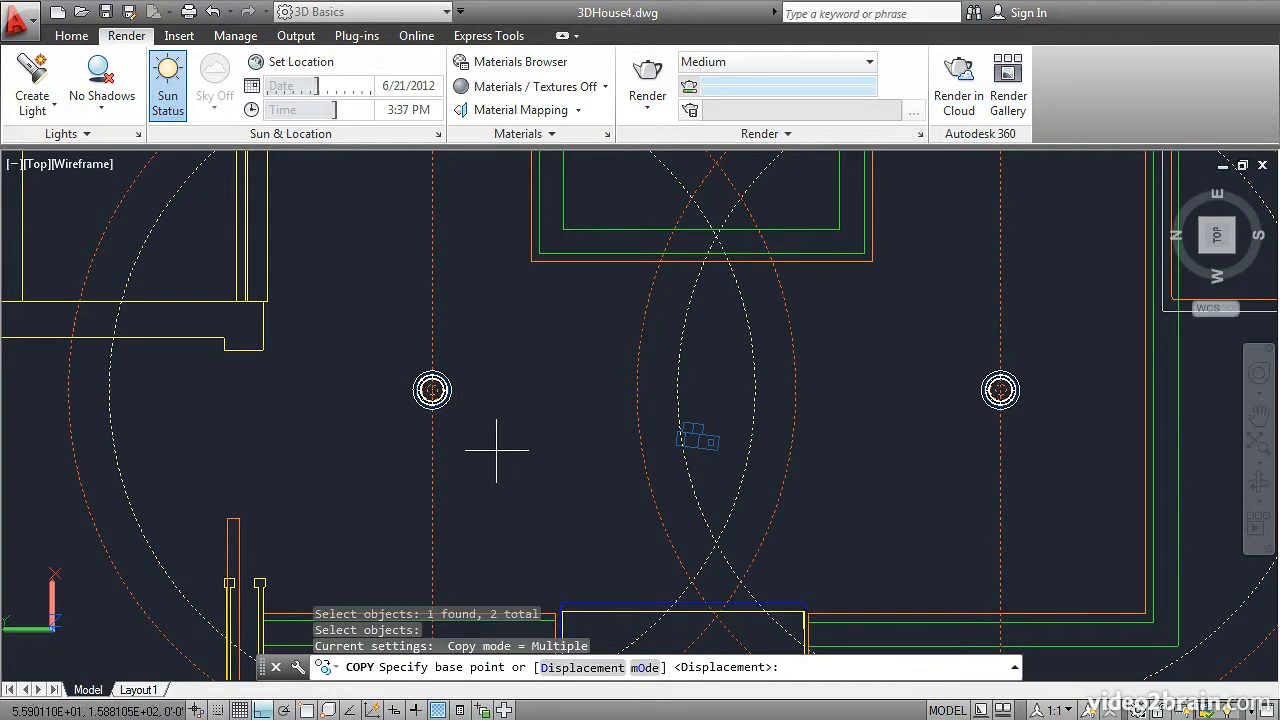
{"action": "left_click", "coordinate": [502, 422]}
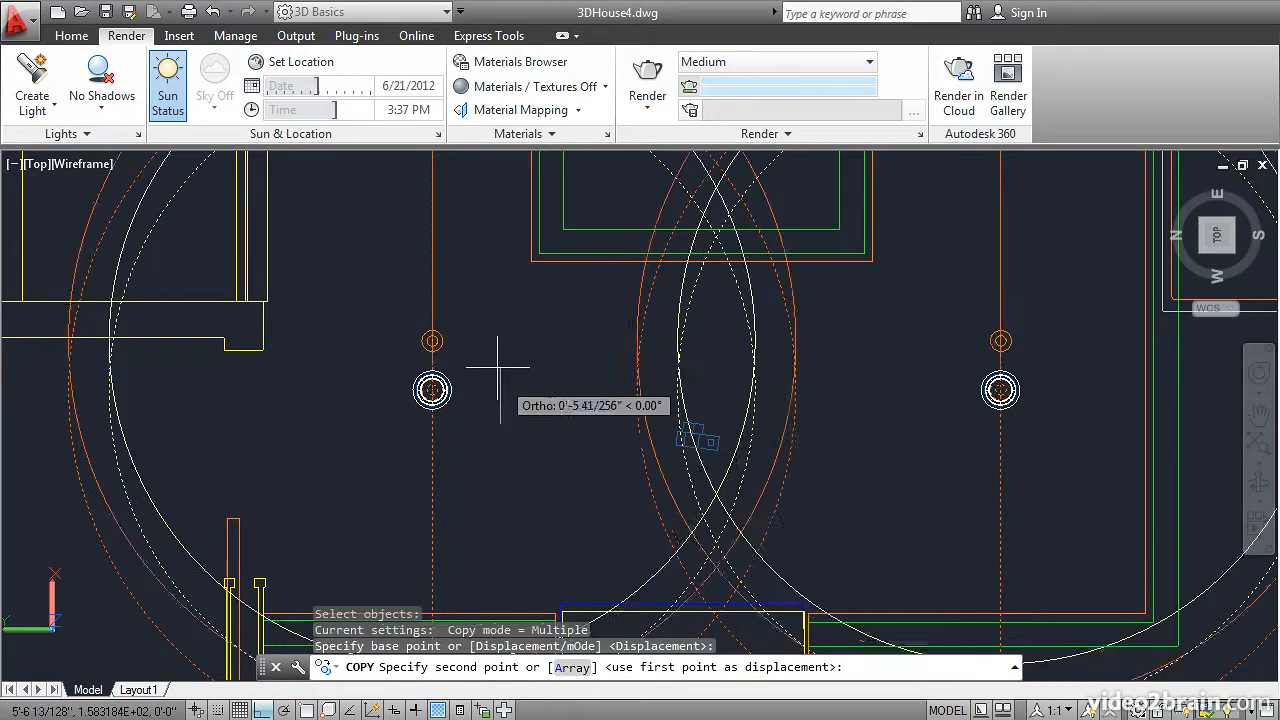
{"action": "scroll", "coordinate": [498, 338], "scroll_direction": "down", "scroll_amount": 2}
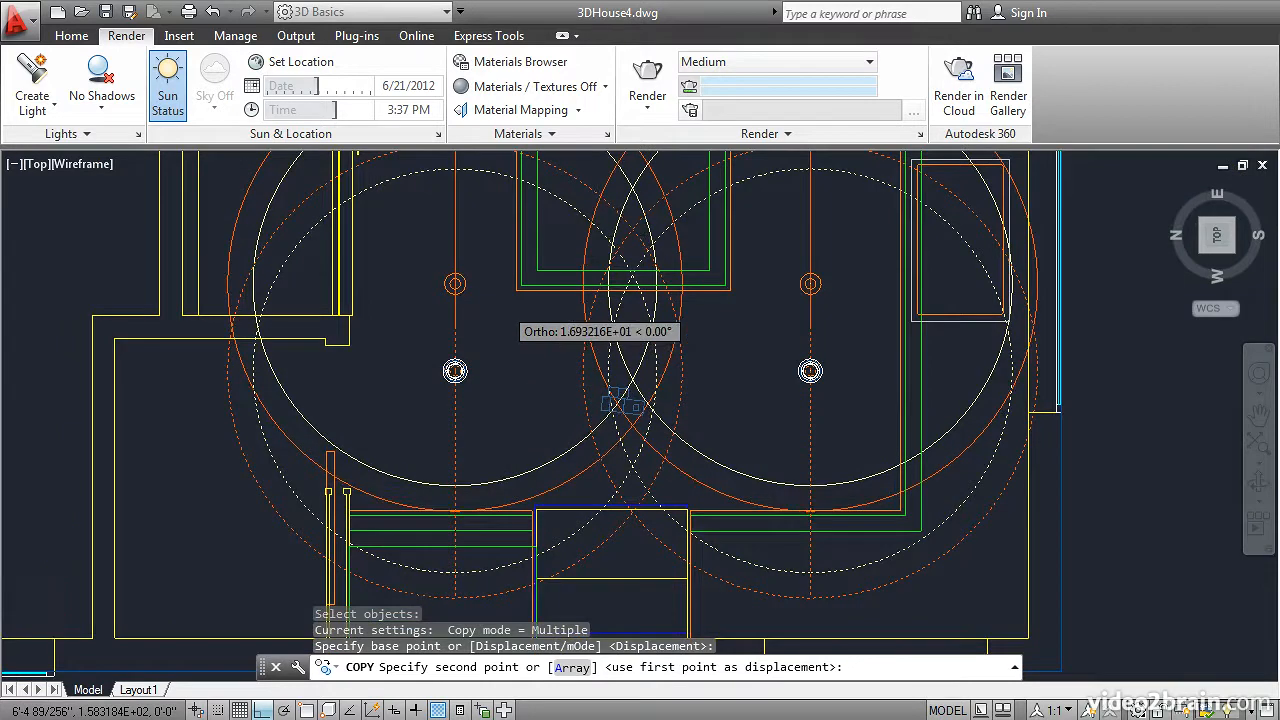
{"action": "scroll", "coordinate": [504, 283], "scroll_direction": "down", "scroll_amount": 2}
{"action": "scroll", "coordinate": [504, 283], "scroll_direction": "down", "scroll_amount": 2}
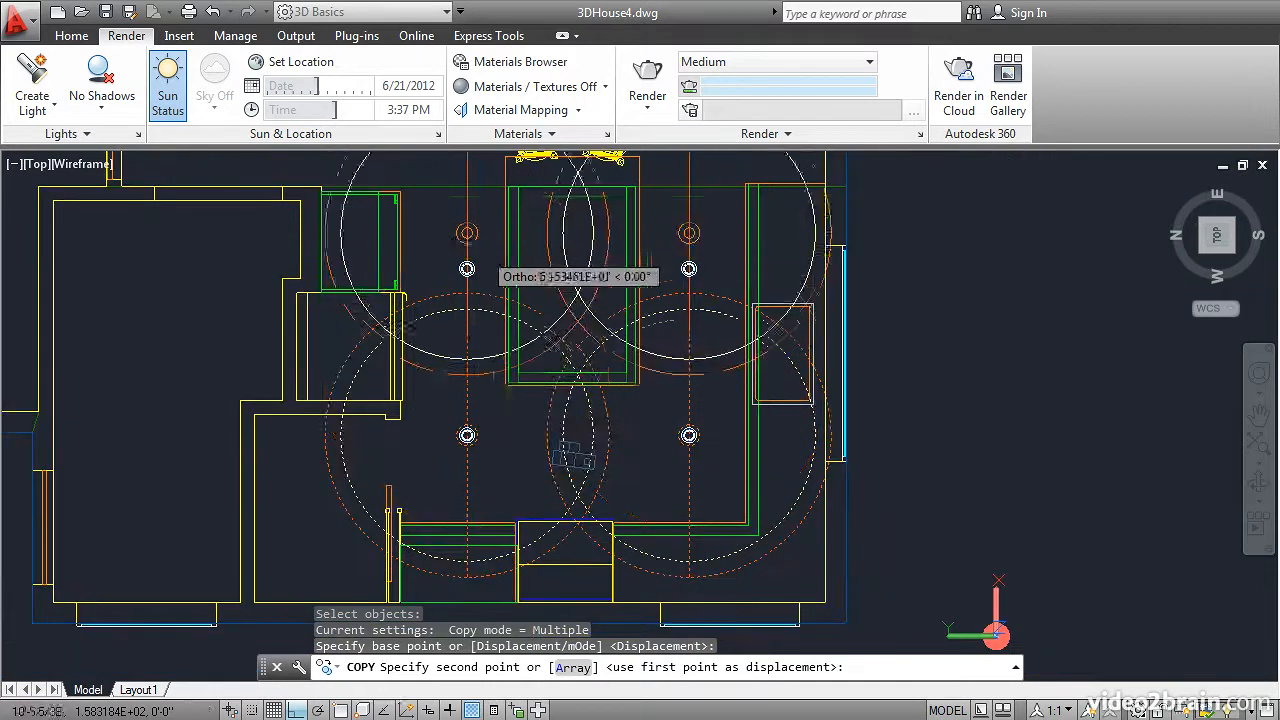
{"action": "middle_click_drag", "start_coordinate": [504, 321], "coordinate": [577, 597]}
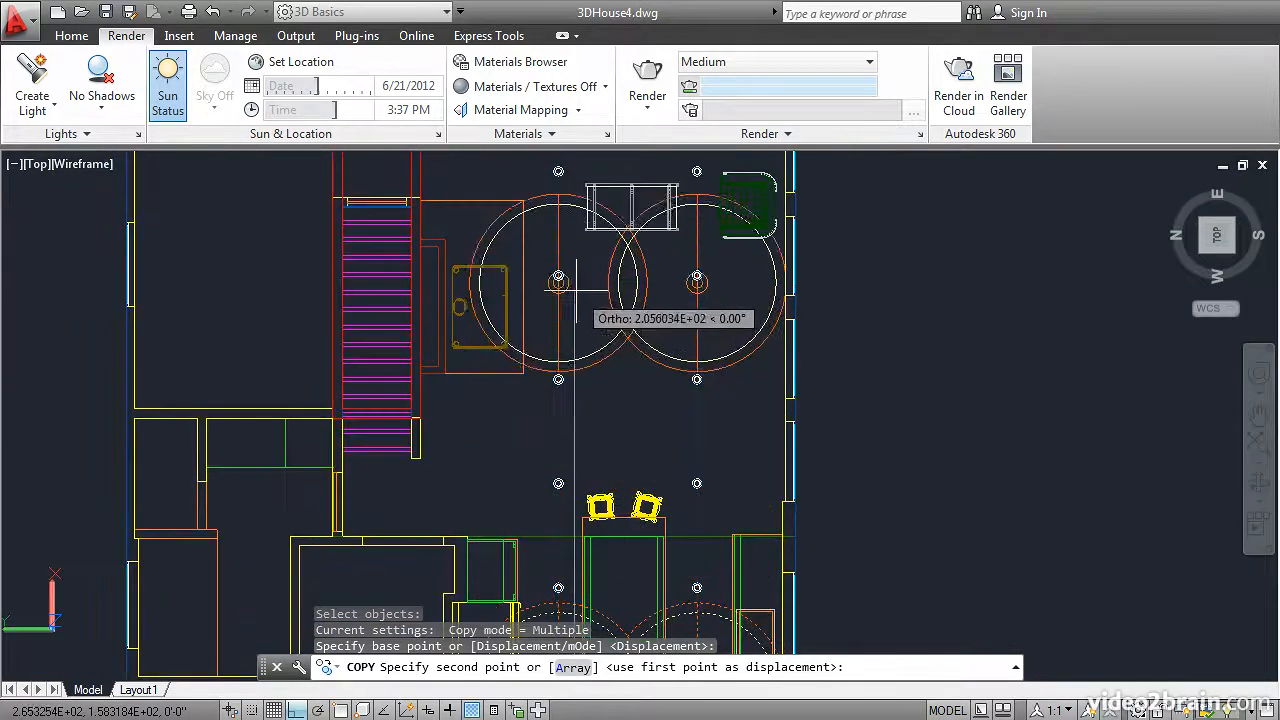
{"action": "scroll", "coordinate": [577, 294], "scroll_direction": "down", "scroll_amount": 2}
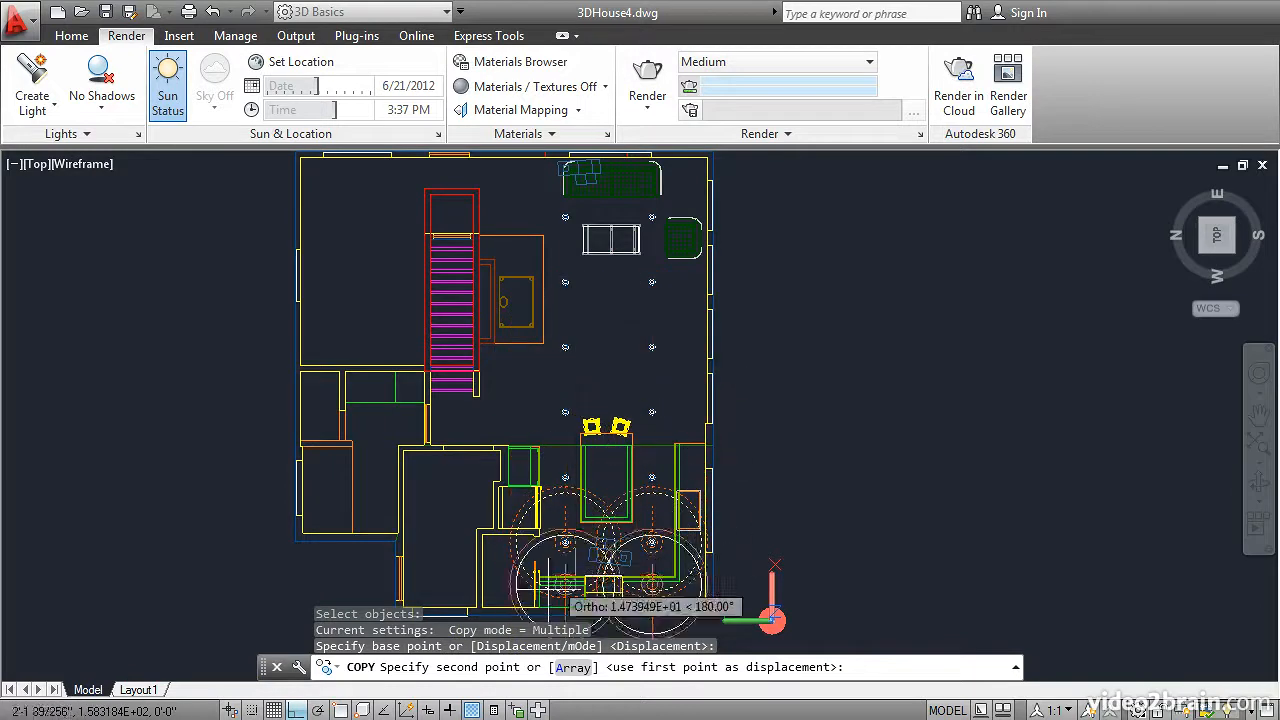
{"action": "left_click", "coordinate": [572, 667]}
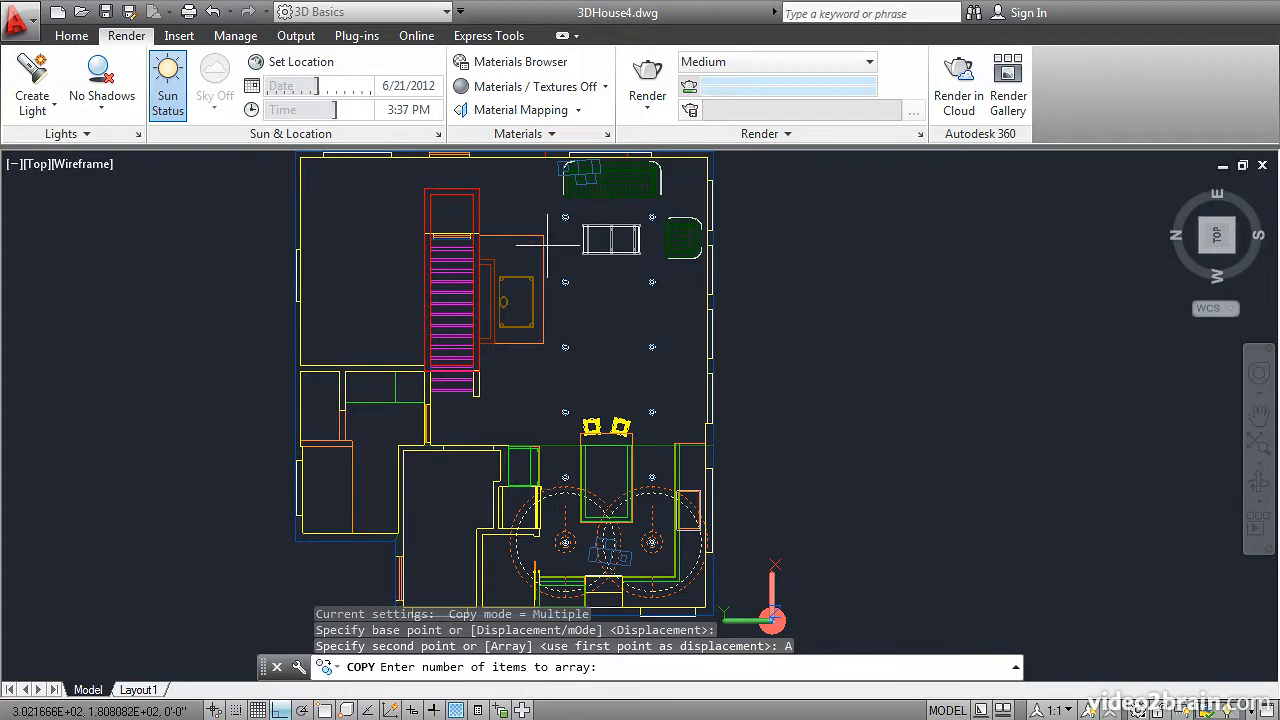
{"action": "type", "text": "6"}
{"action": "key", "text": "Return"}
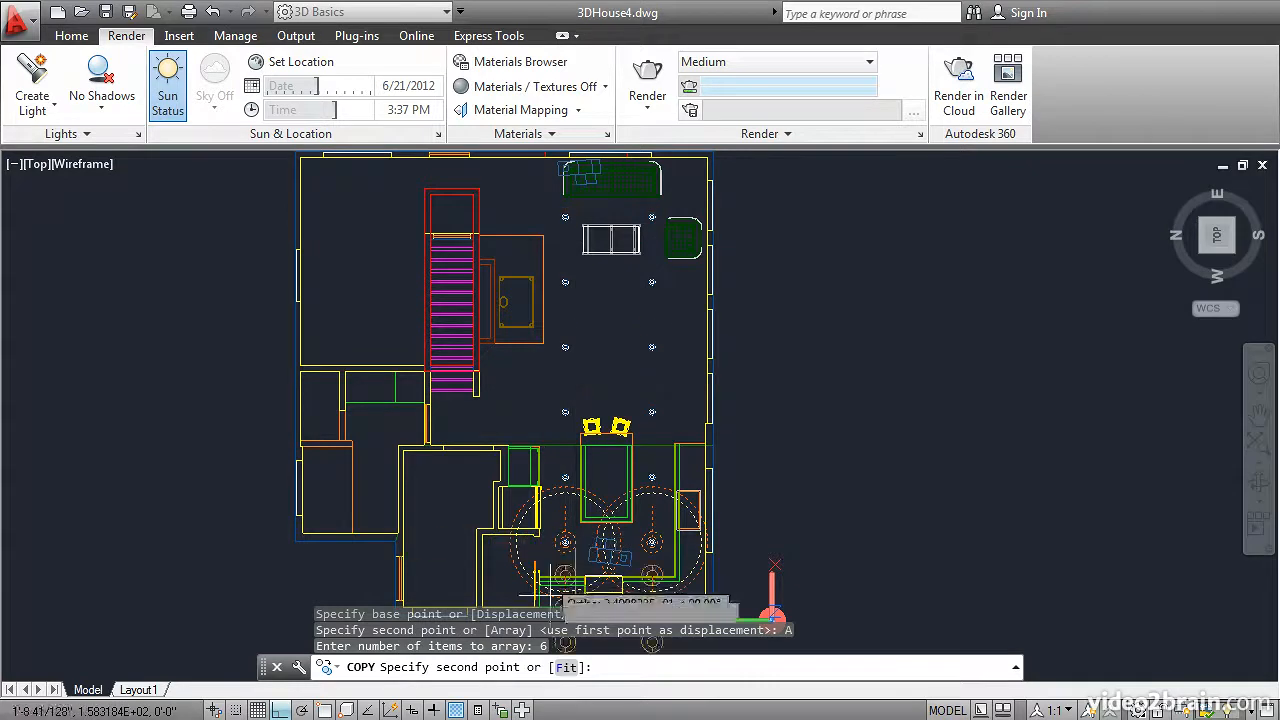
{"action": "left_click", "coordinate": [566, 668]}
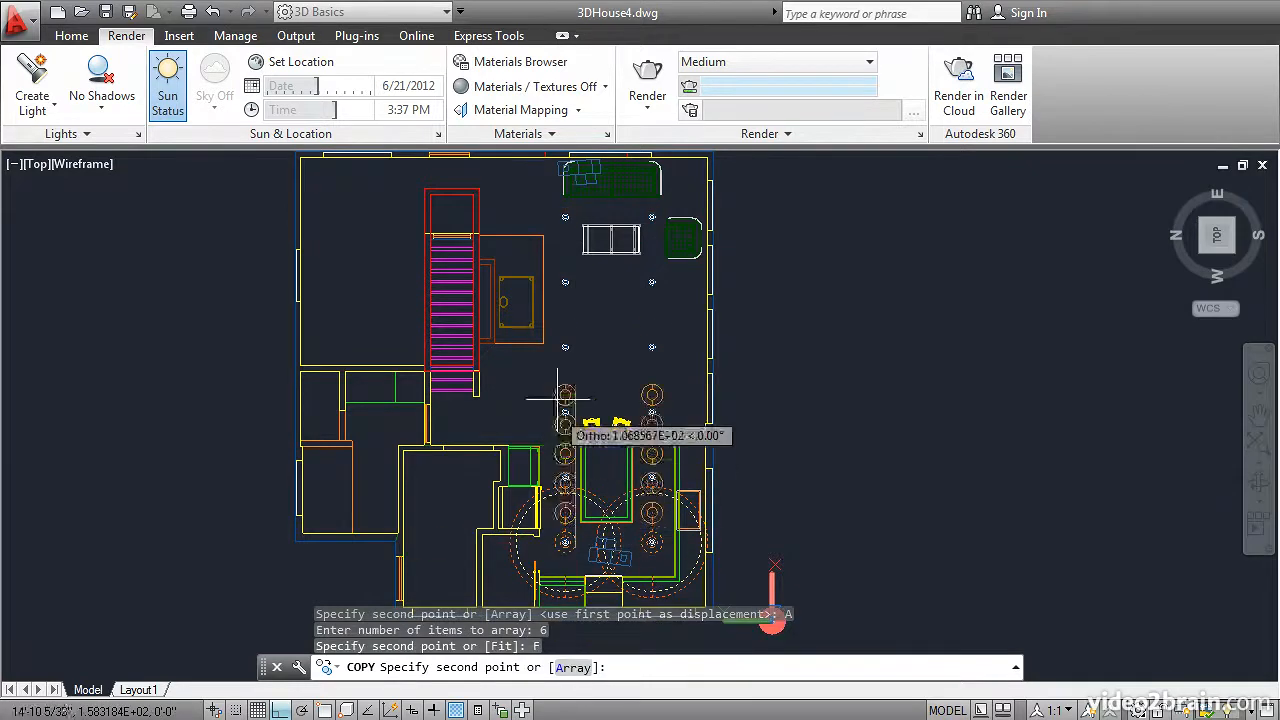
{"action": "scroll", "coordinate": [562, 232], "scroll_direction": "up", "scroll_amount": 3}
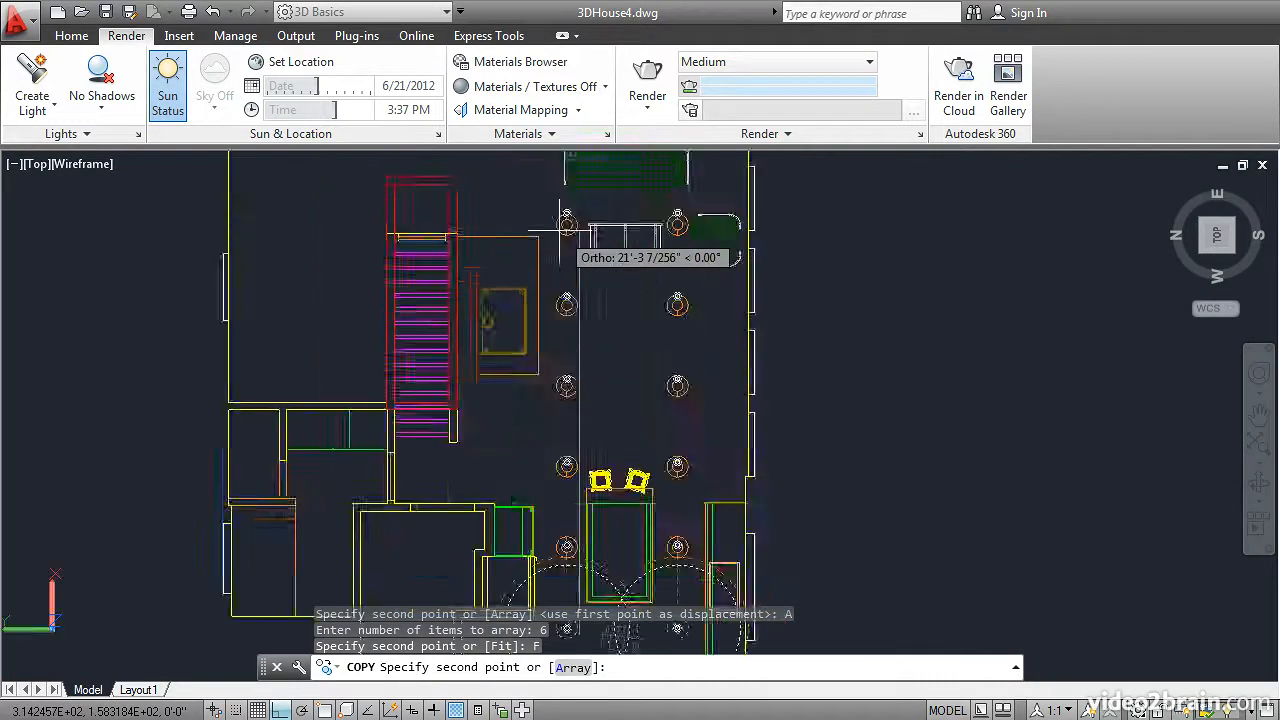
{"action": "scroll", "coordinate": [562, 232], "scroll_direction": "down", "scroll_amount": 3}
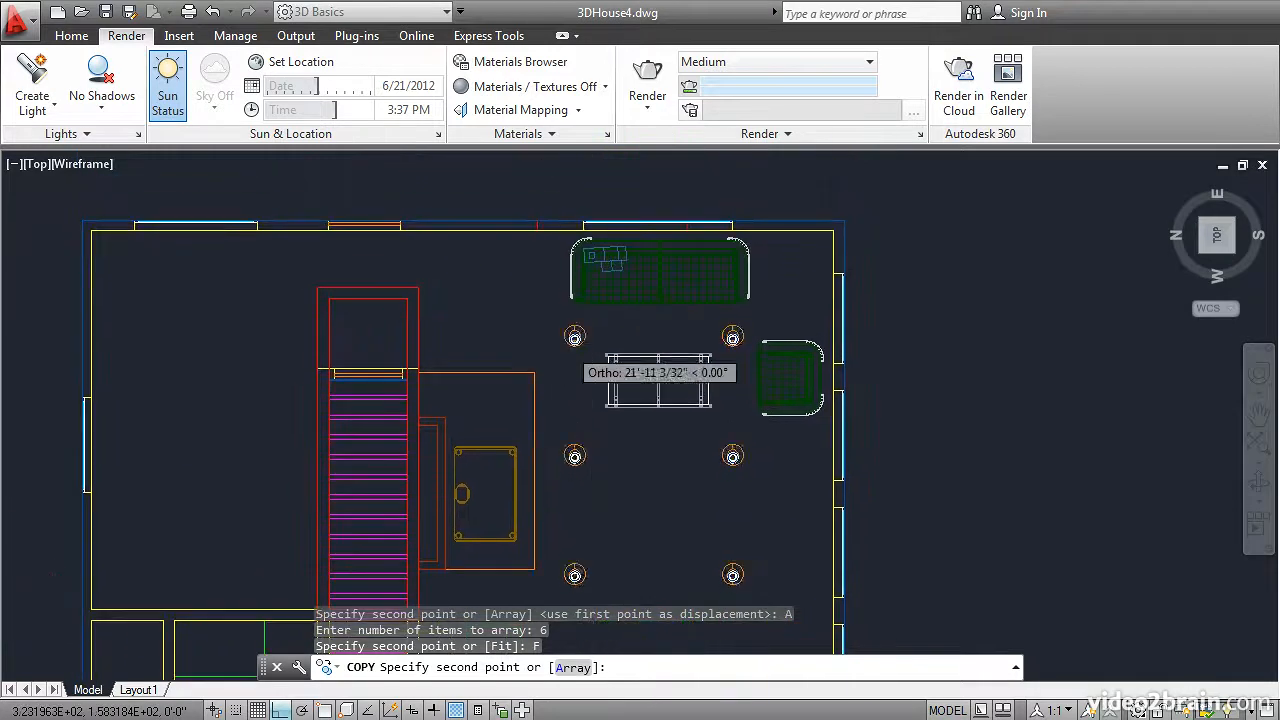
{"action": "scroll", "coordinate": [566, 345], "scroll_direction": "up", "scroll_amount": 6}
{"action": "scroll", "coordinate": [566, 345], "scroll_direction": "up", "scroll_amount": 2}
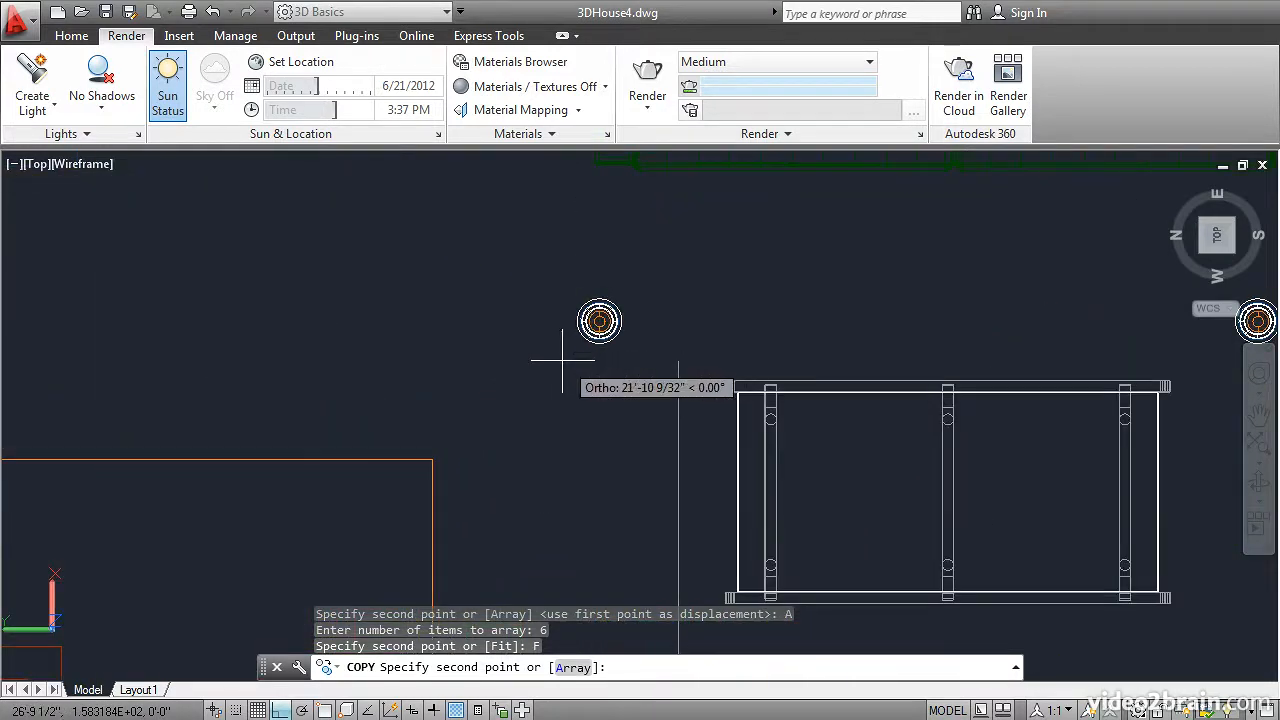
{"action": "left_click", "coordinate": [571, 354]}
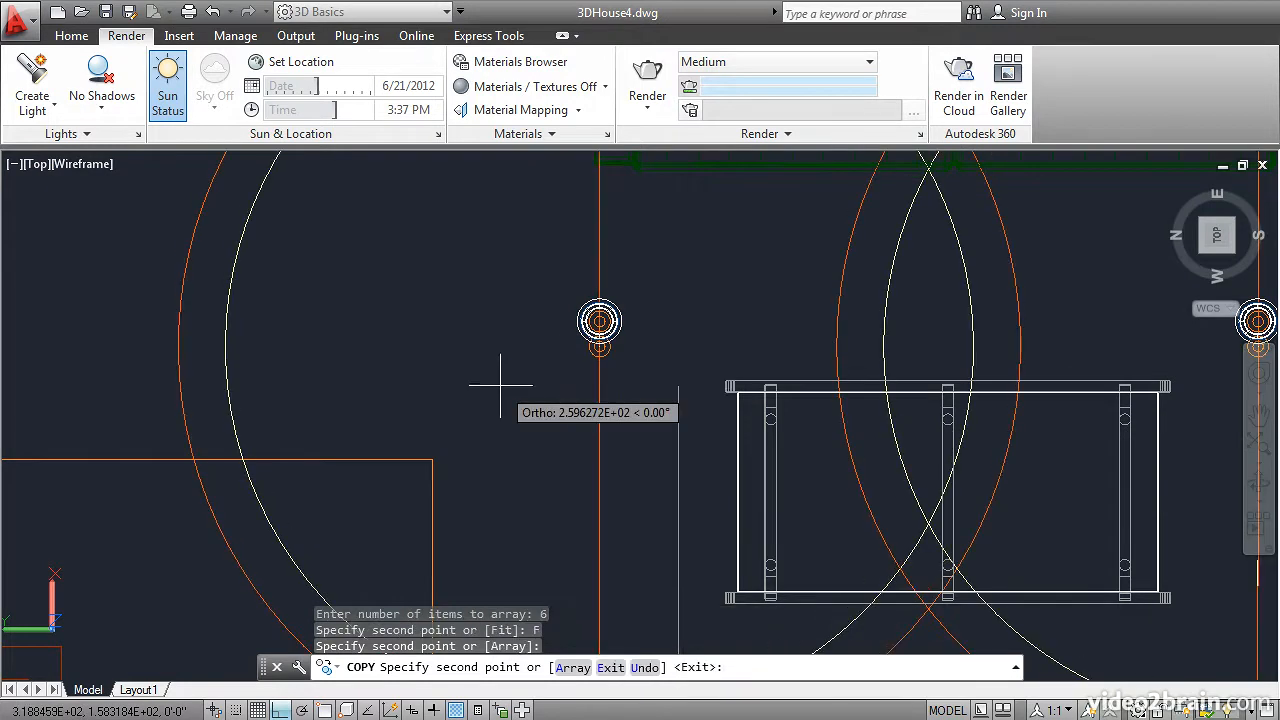
{"action": "key", "text": "Return"}
Step: Orbit to view the spotlight rows in 3D, and restore the saved View from Kitchen
{"action": "scroll", "coordinate": [500, 403], "scroll_direction": "down", "scroll_amount": 5}
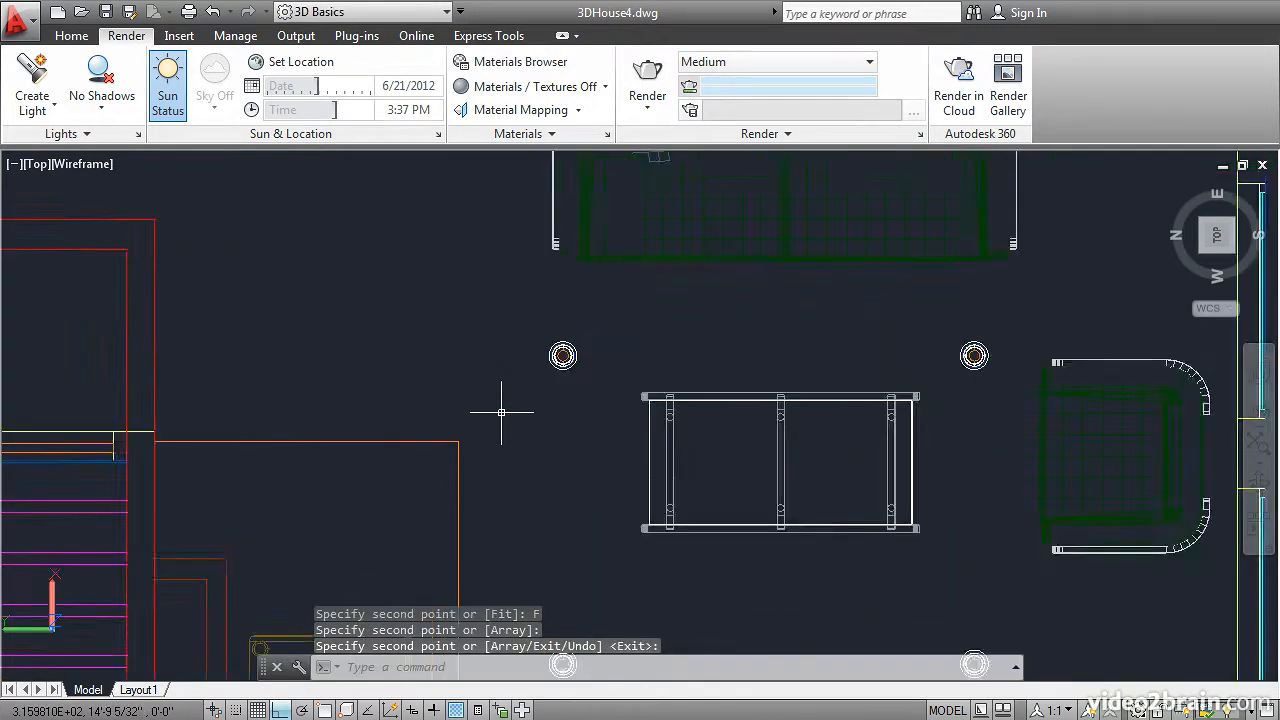
{"action": "middle_click_drag", "start_coordinate": [523, 463], "coordinate": [529, 314]}
{"action": "scroll", "coordinate": [532, 316], "scroll_direction": "down", "scroll_amount": 2}
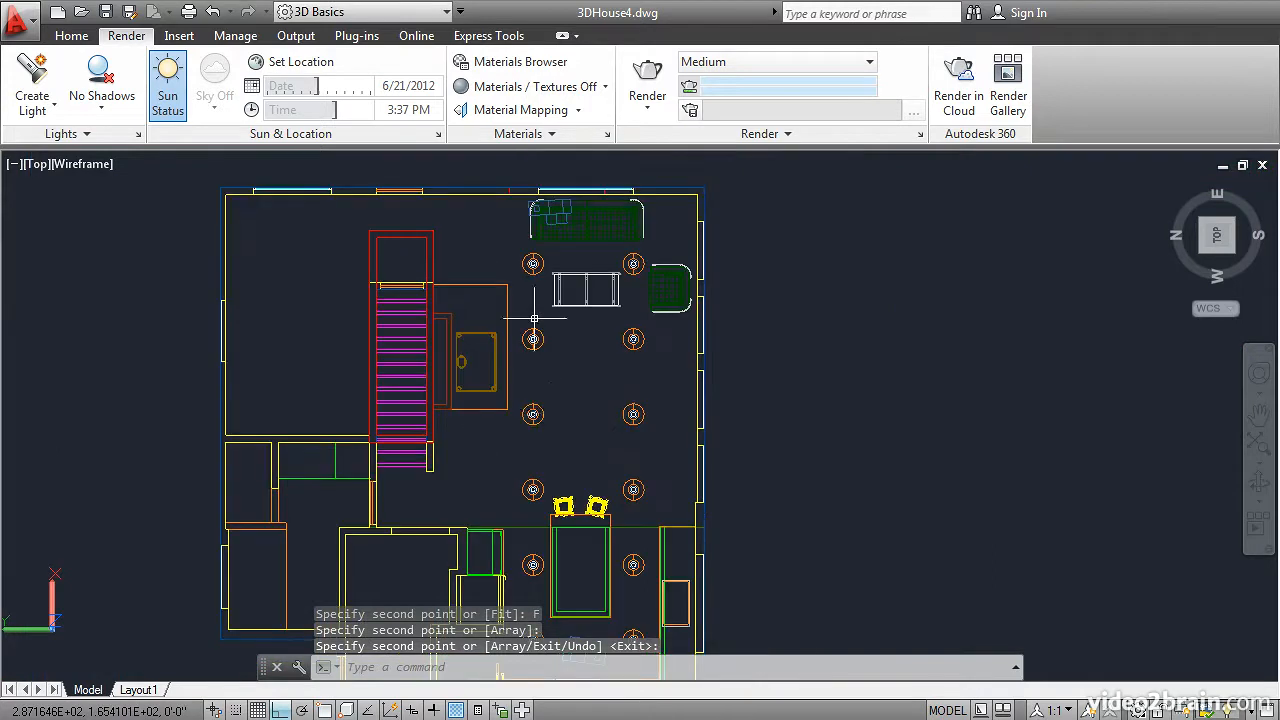
{"action": "middle_click_drag", "start_coordinate": [556, 425], "coordinate": [480, 350], "text": "shift"}
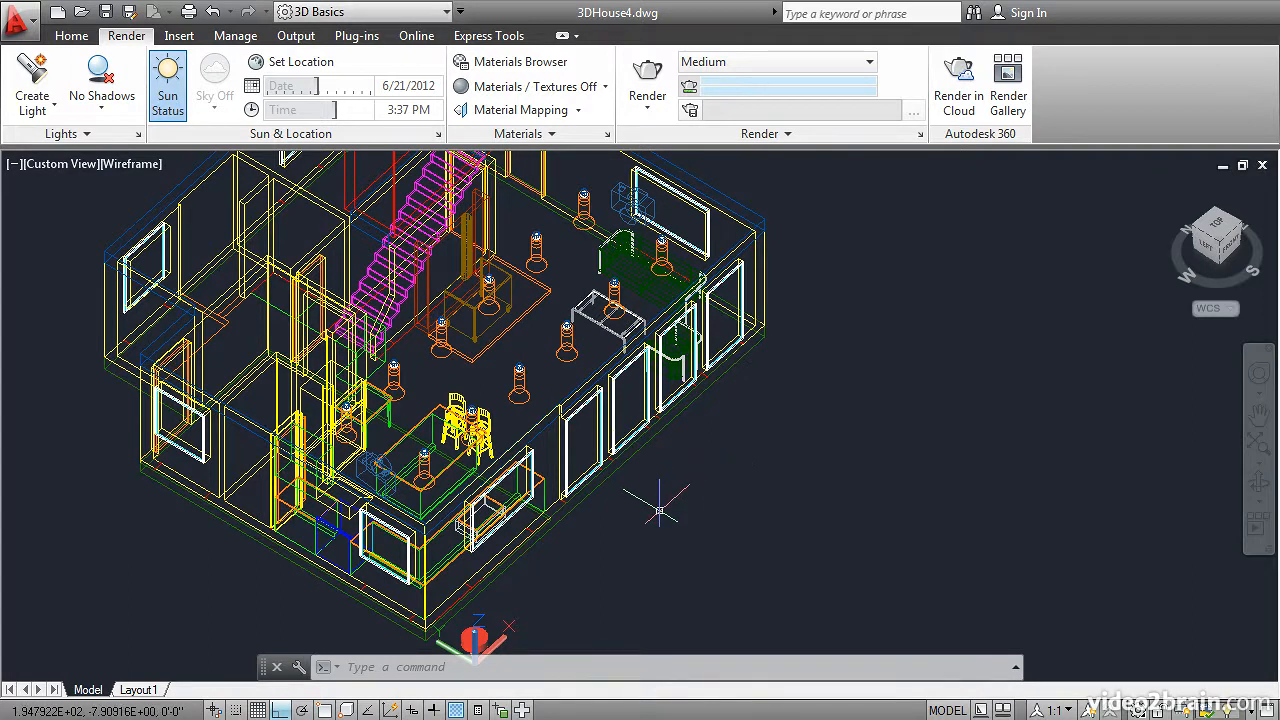
{"action": "type", "text": "v"}
{"action": "key", "text": "Return"}
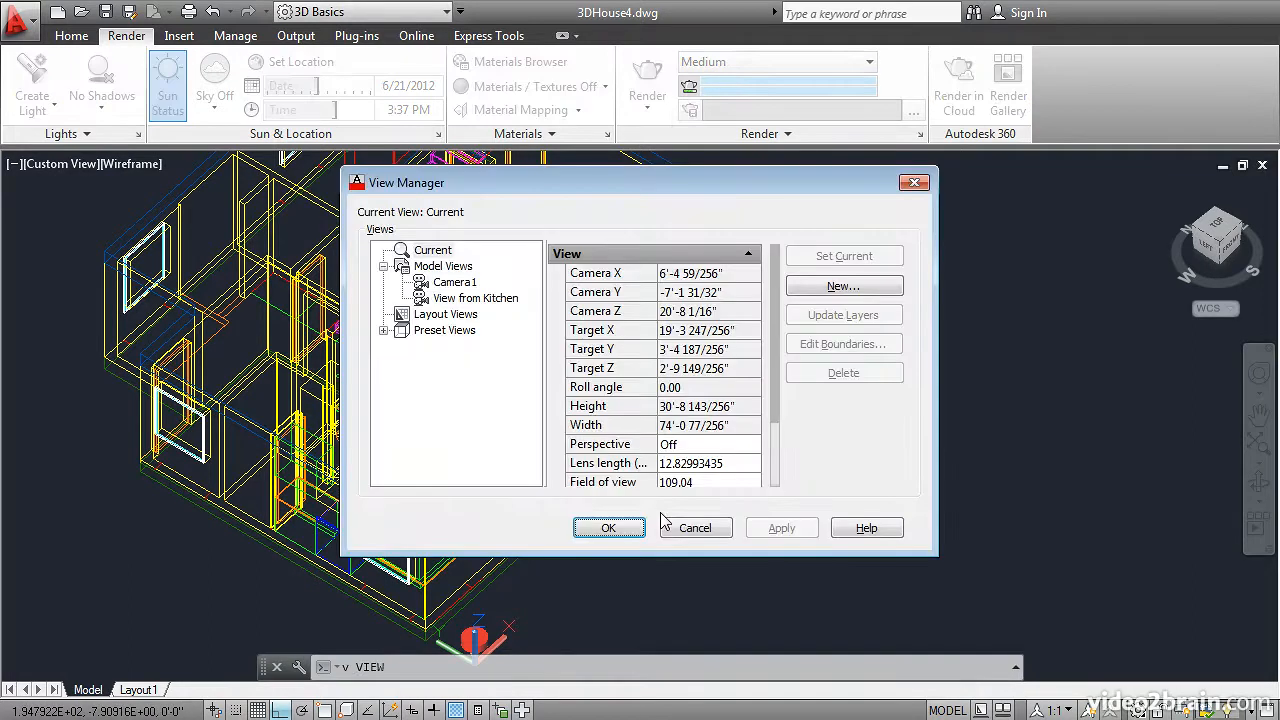
{"action": "left_click", "coordinate": [472, 298]}
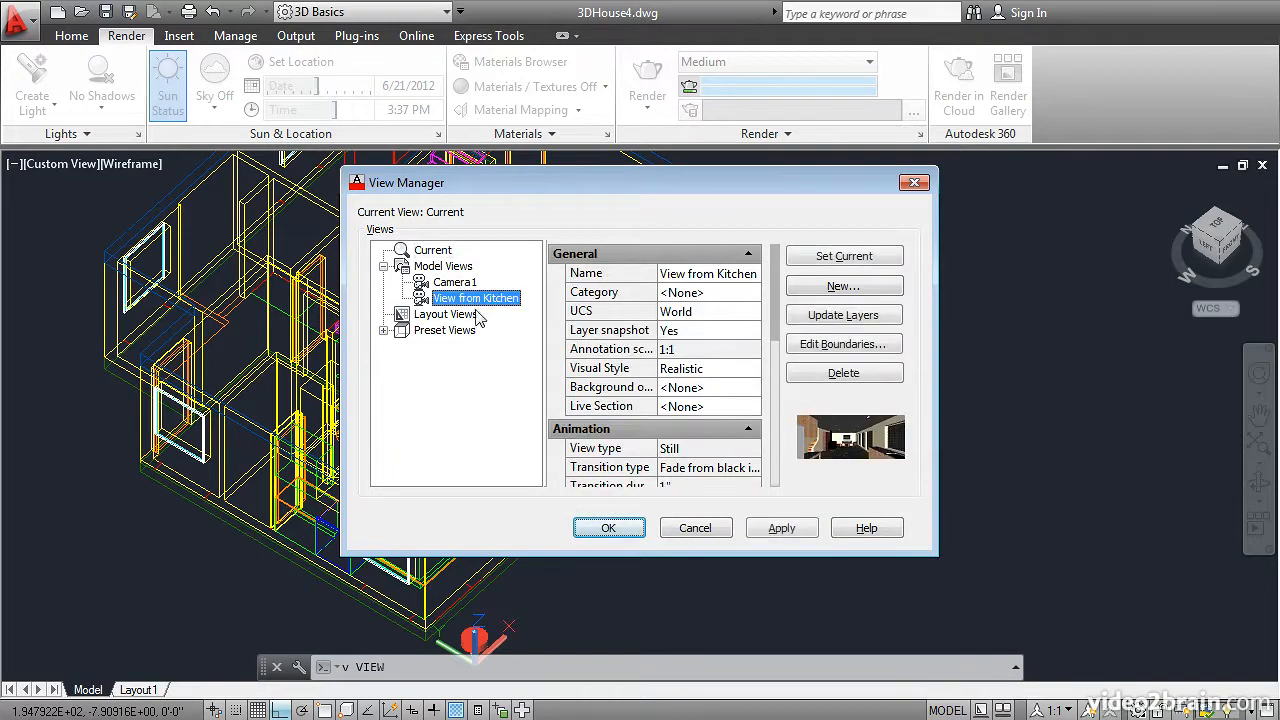
{"action": "left_click", "coordinate": [600, 528]}
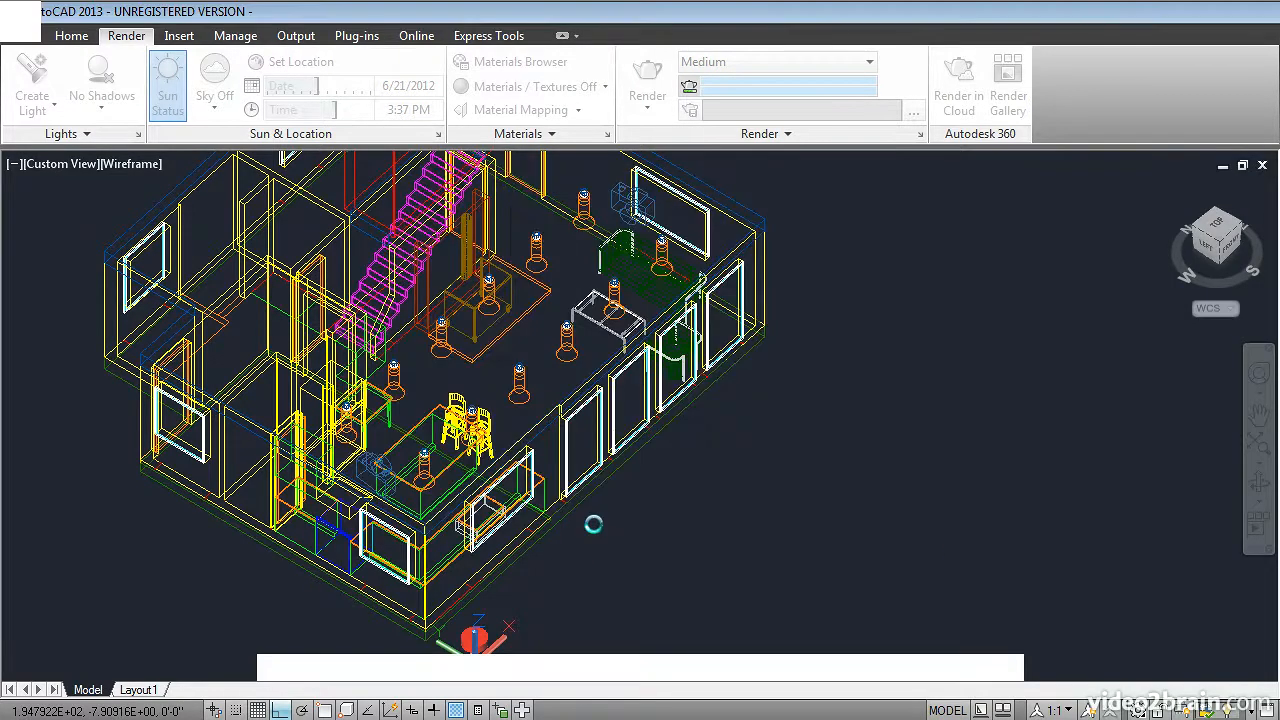